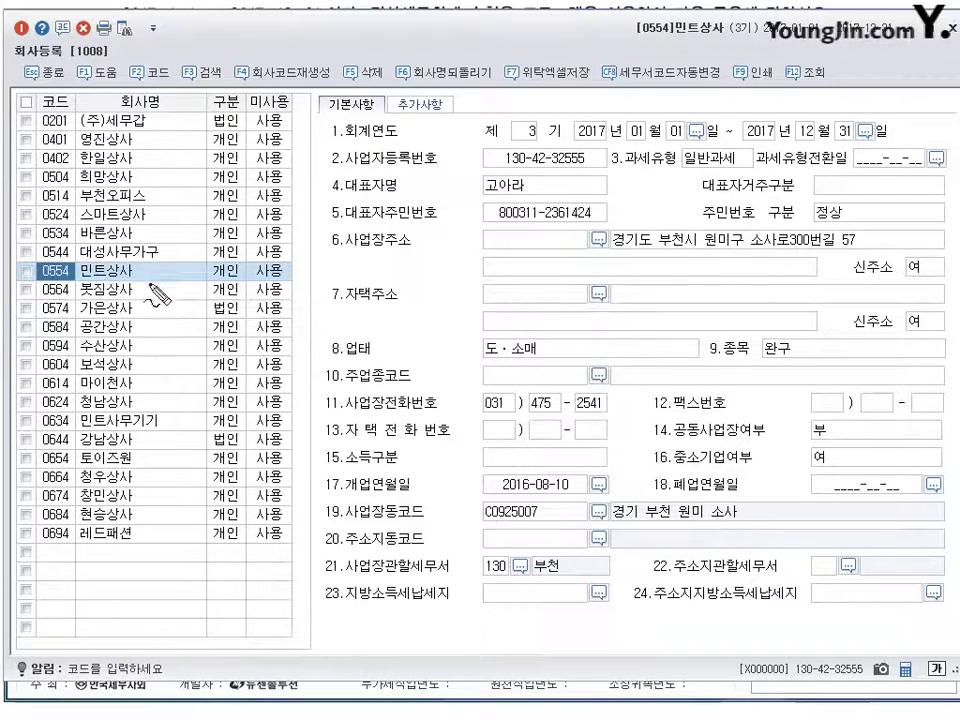
{"action": "left_click_drag", "start_coordinate": [236, 262], "coordinate": [240, 272]}
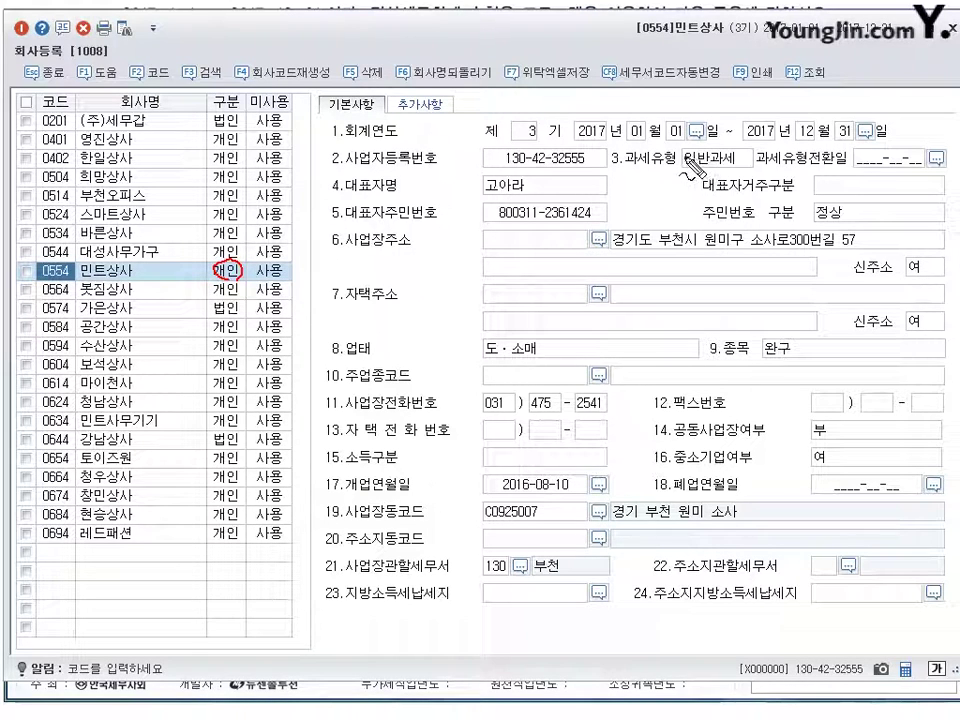
{"action": "left_click_drag", "start_coordinate": [688, 150], "coordinate": [702, 152]}
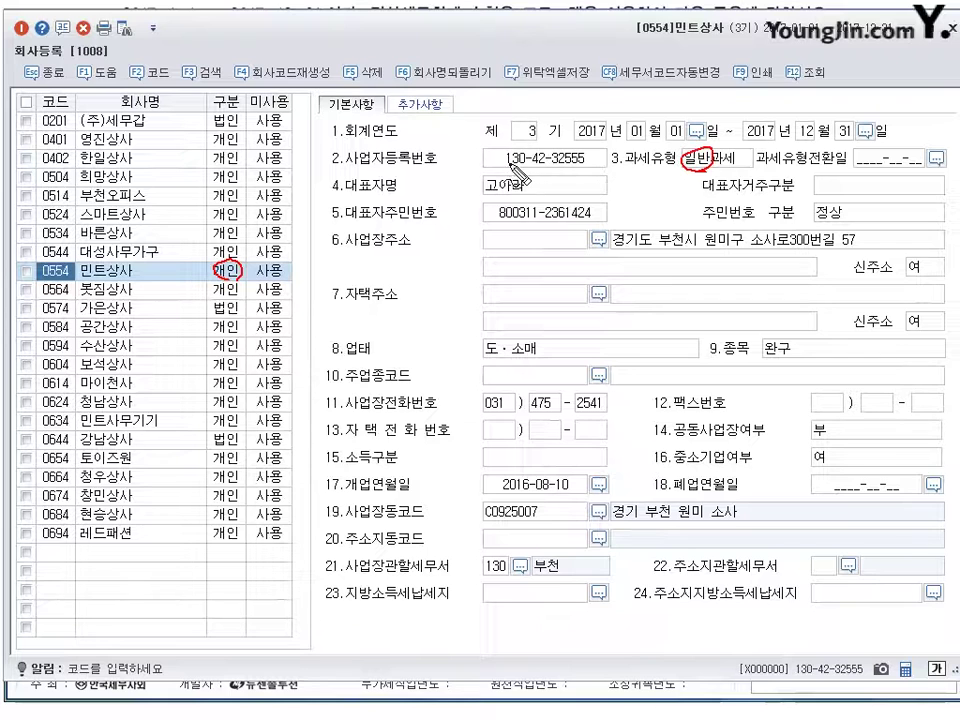
{"action": "left_click_drag", "start_coordinate": [515, 160], "coordinate": [548, 157]}
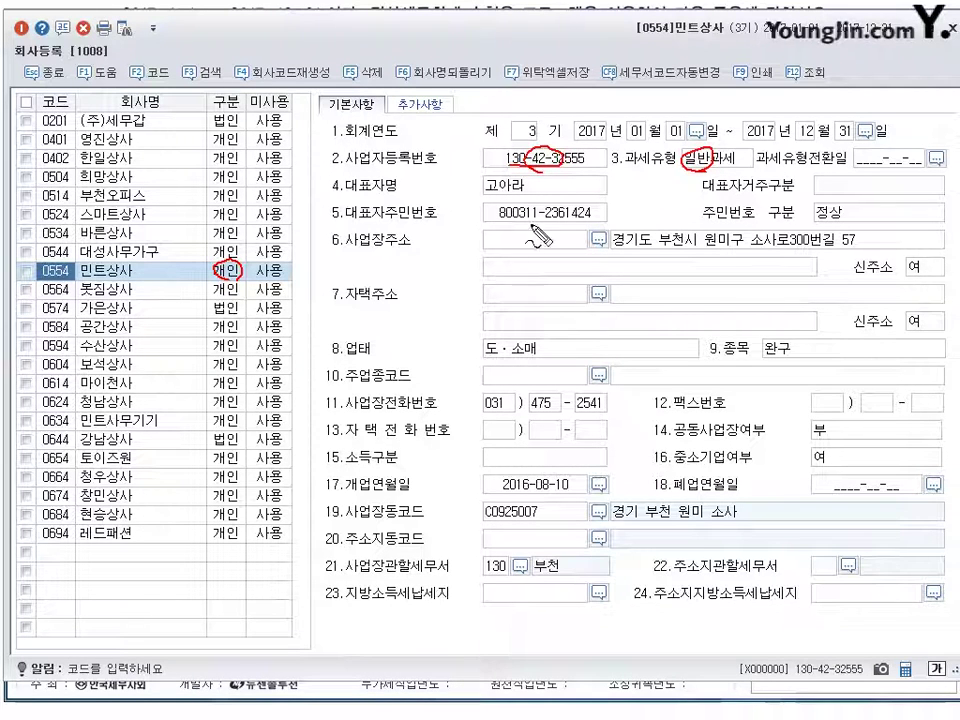
{"action": "left_click_drag", "start_coordinate": [520, 178], "coordinate": [527, 201]}
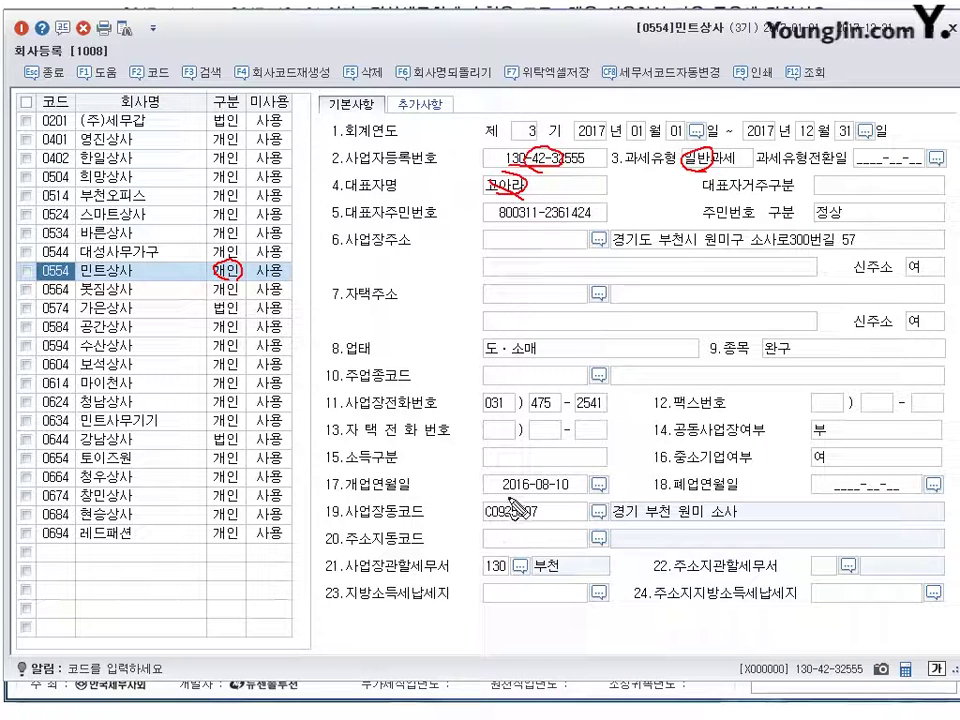
{"action": "left_click_drag", "start_coordinate": [565, 472], "coordinate": [545, 478]}
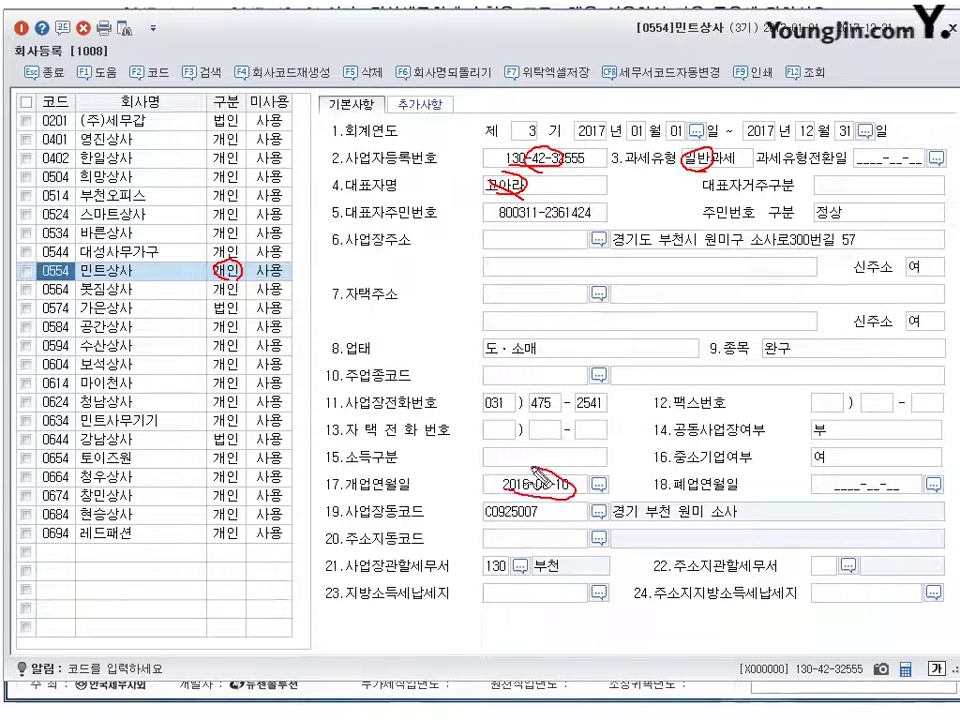
{"action": "left_click_drag", "start_coordinate": [473, 462], "coordinate": [496, 471]}
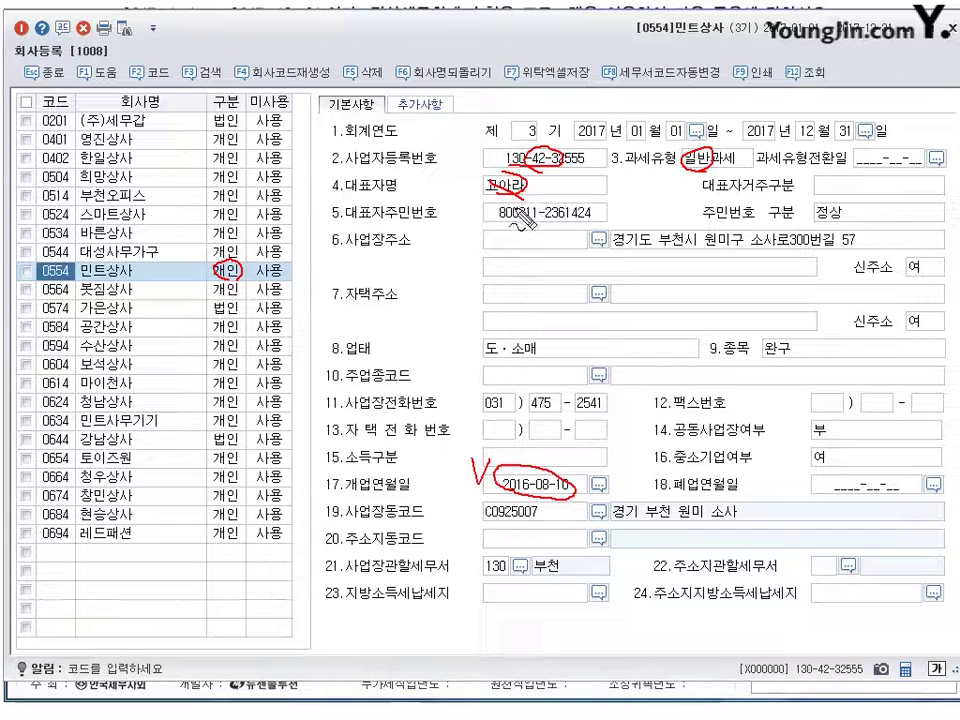
{"action": "left_click_drag", "start_coordinate": [503, 203], "coordinate": [507, 231]}
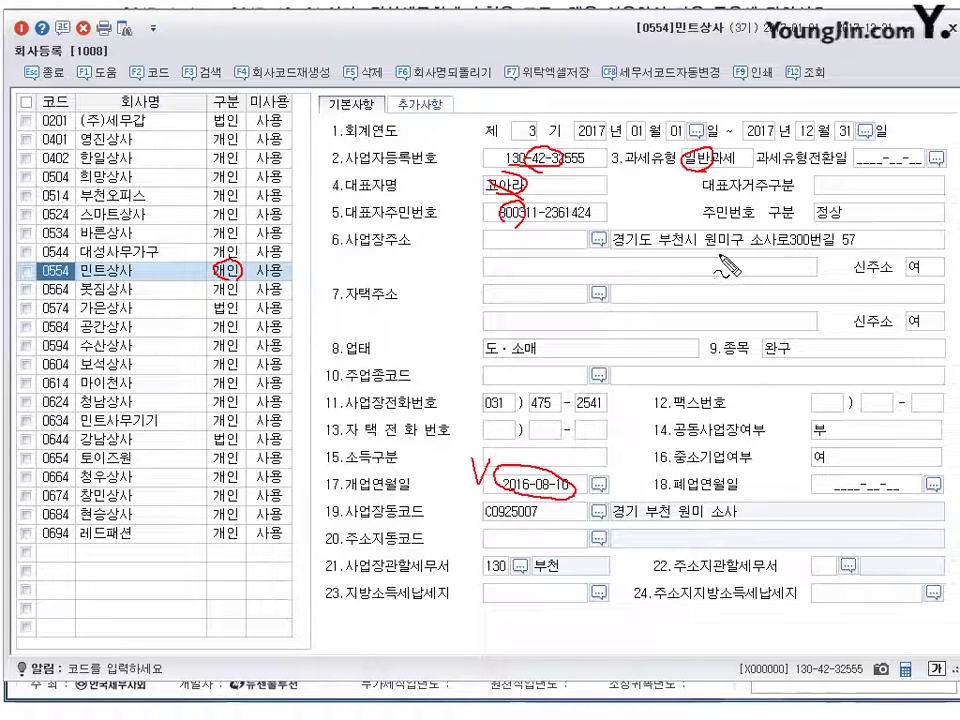
{"action": "left_click_drag", "start_coordinate": [720, 236], "coordinate": [714, 262]}
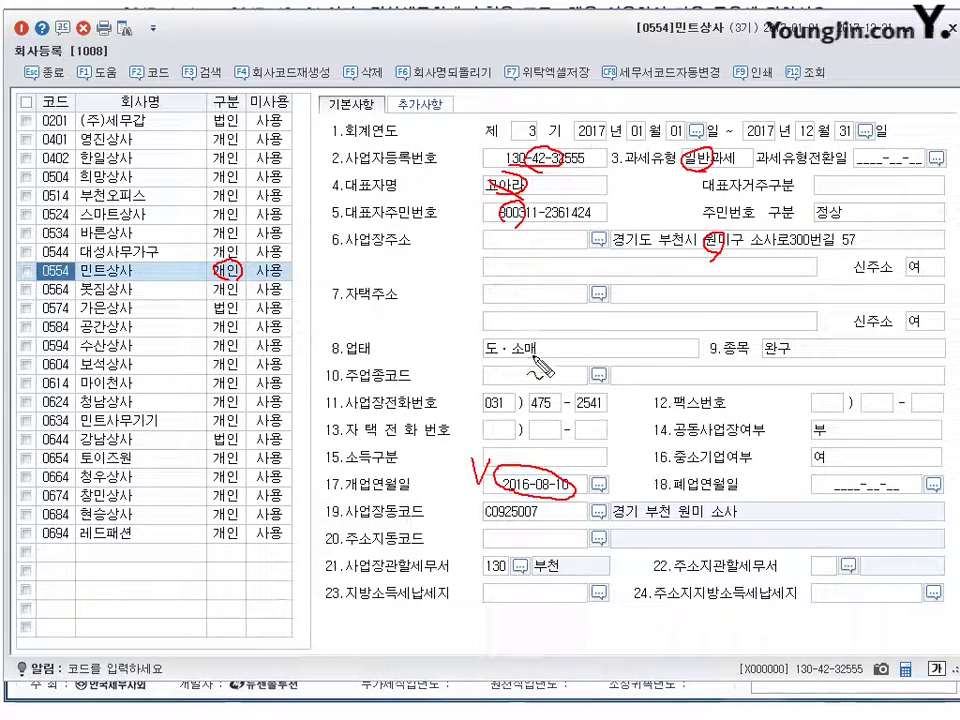
{"action": "left_click_drag", "start_coordinate": [524, 342], "coordinate": [516, 366]}
{"action": "left_click_drag", "start_coordinate": [790, 346], "coordinate": [798, 372]}
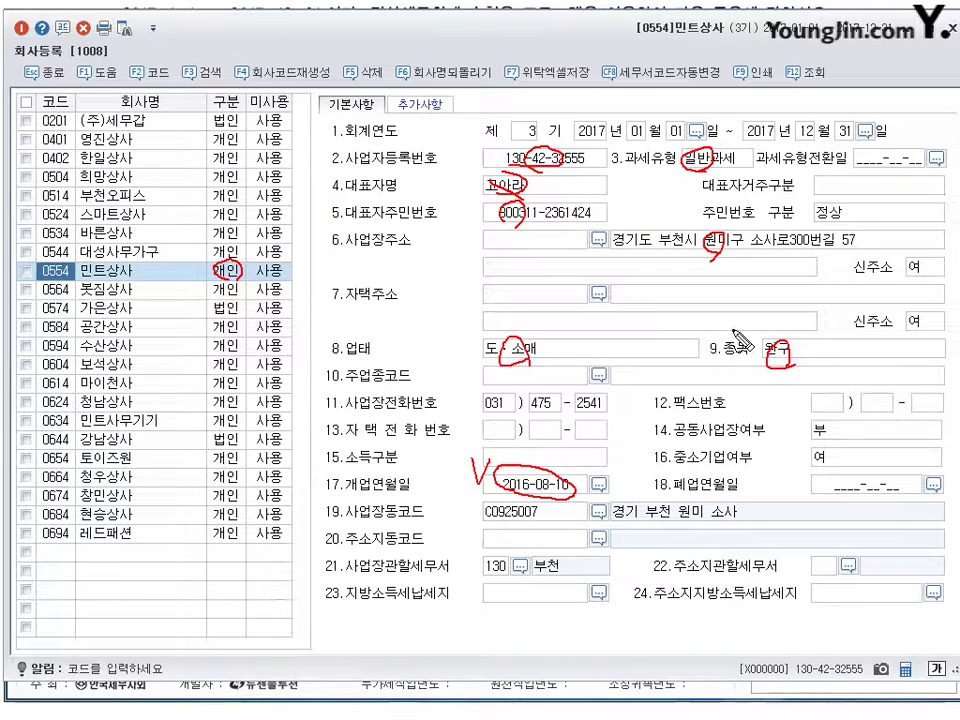
{"action": "mouse_move", "coordinate": [728, 326]}
{"action": "left_mouse_down"}
{"action": "mouse_move", "coordinate": [736, 345]}
{"action": "mouse_move", "coordinate": [750, 326]}
{"action": "left_mouse_up"}
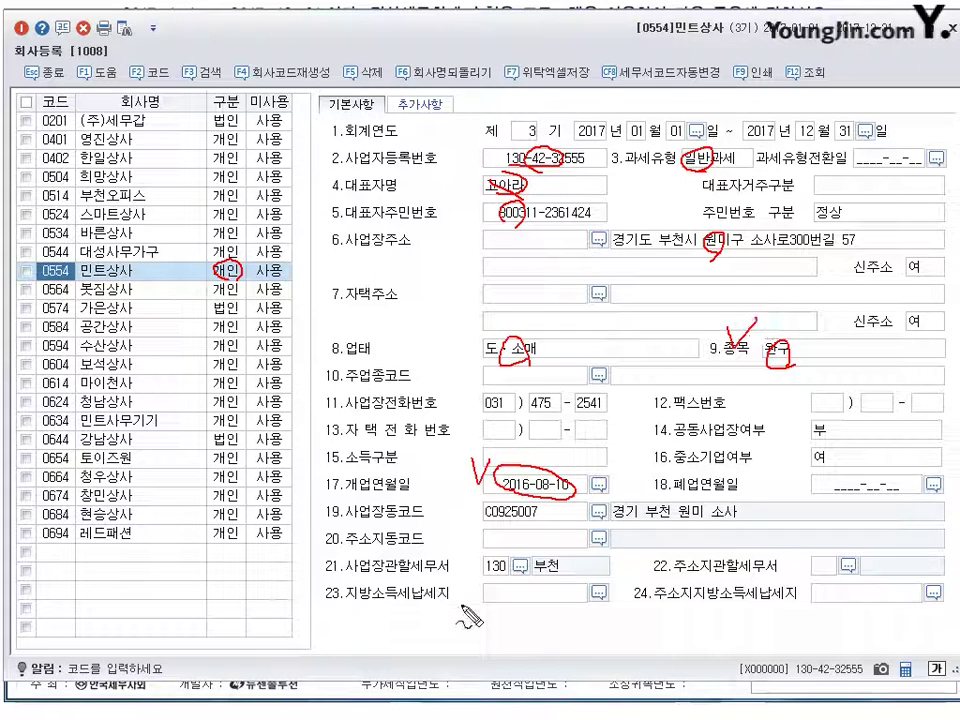
{"action": "left_click_drag", "start_coordinate": [548, 566], "coordinate": [530, 610]}
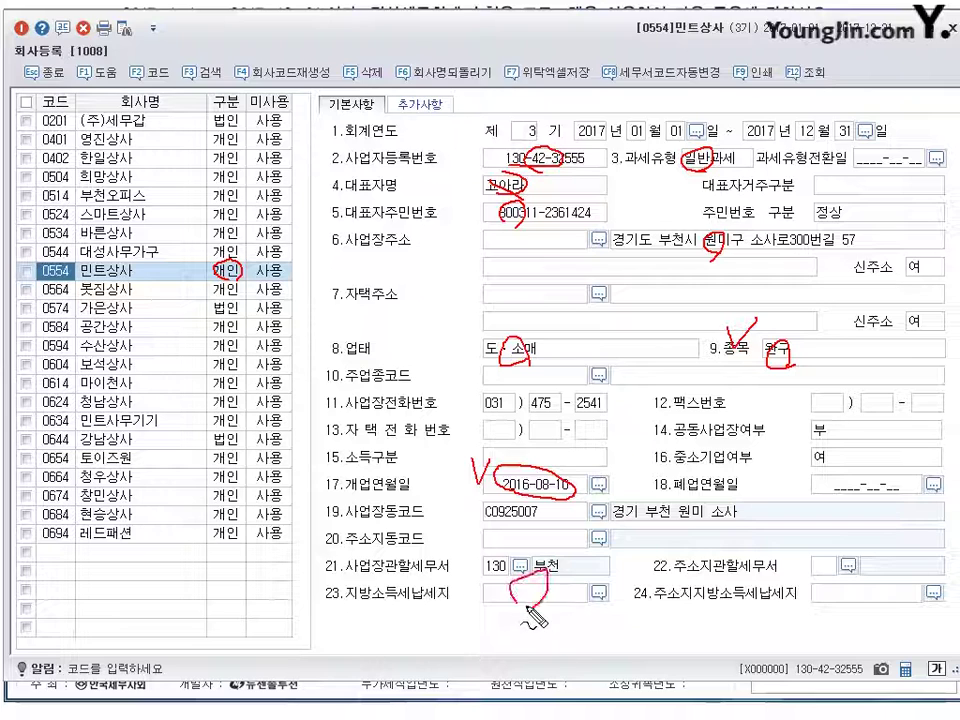
{"action": "key", "text": "Escape"}
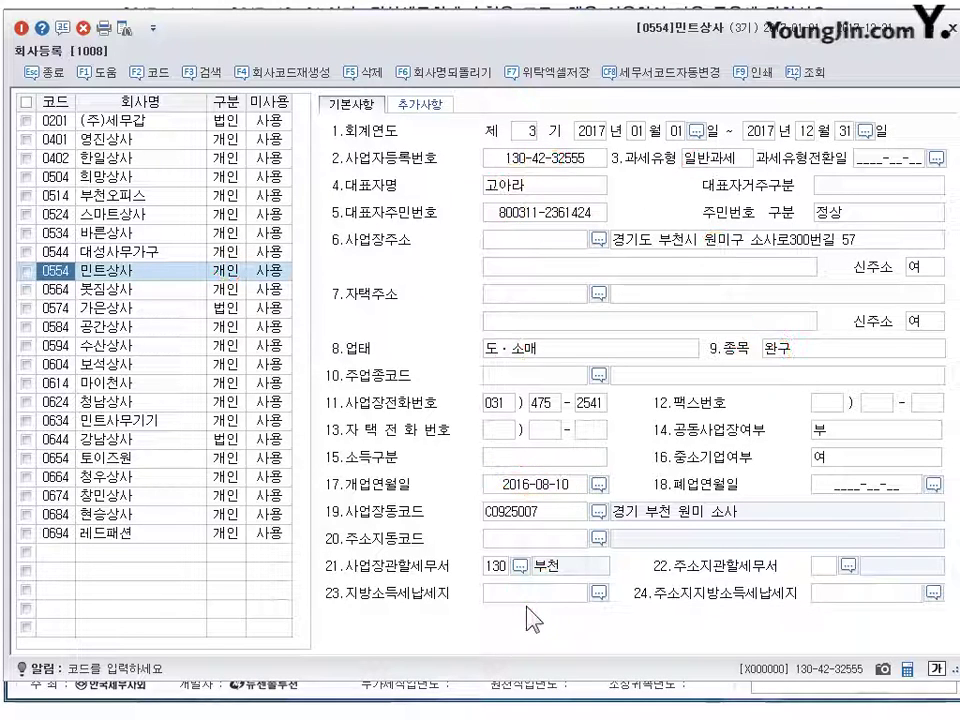
Change 민트상사's opening date (개업연월일) to 2015-07-20
{"action": "left_click", "coordinate": [530, 485]}
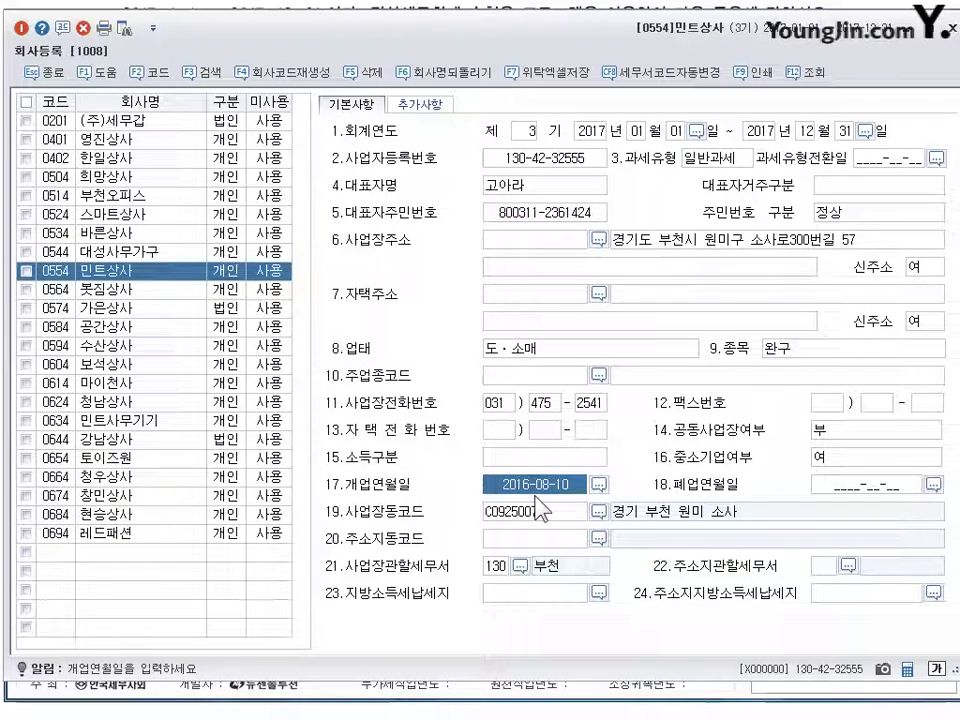
{"action": "type", "text": "2015-"}
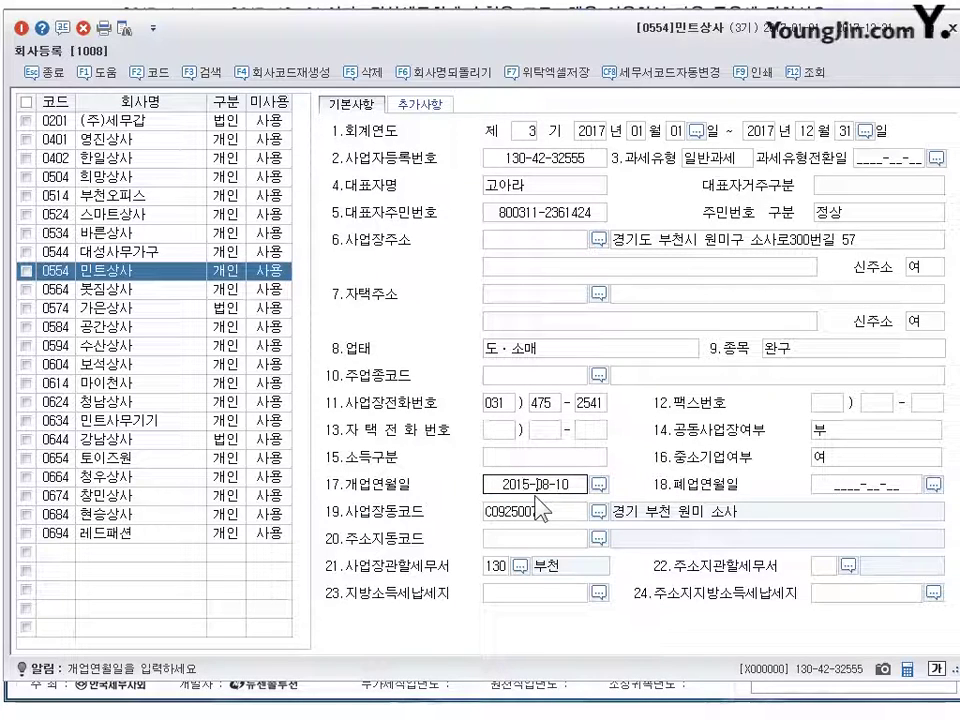
{"action": "type", "text": "07-20"}
{"action": "key", "text": "Return"}
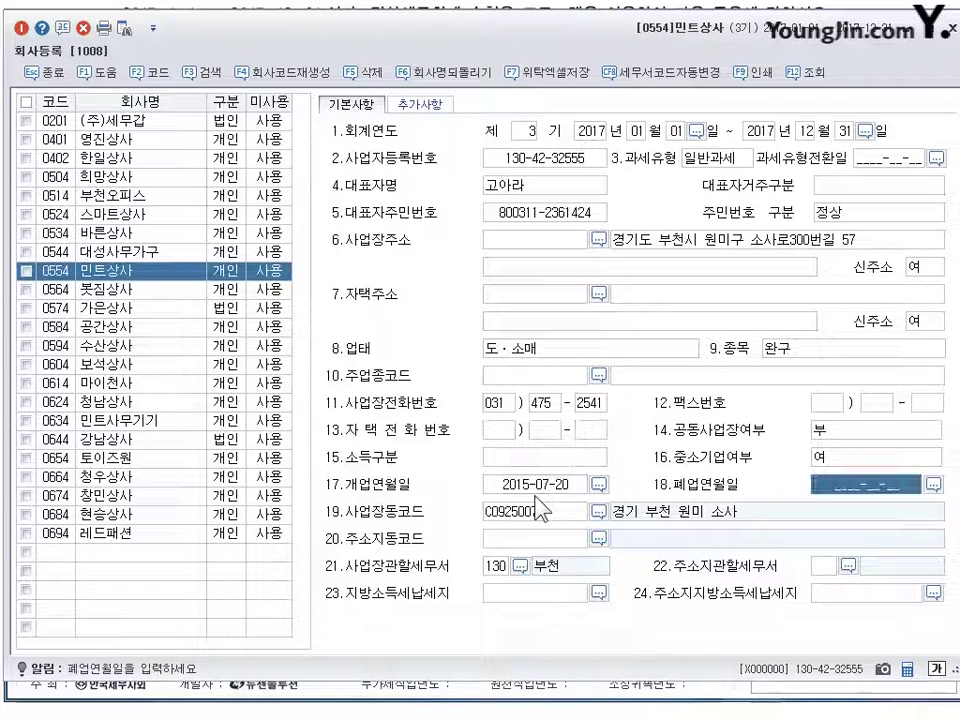
{"action": "left_click", "coordinate": [538, 491]}
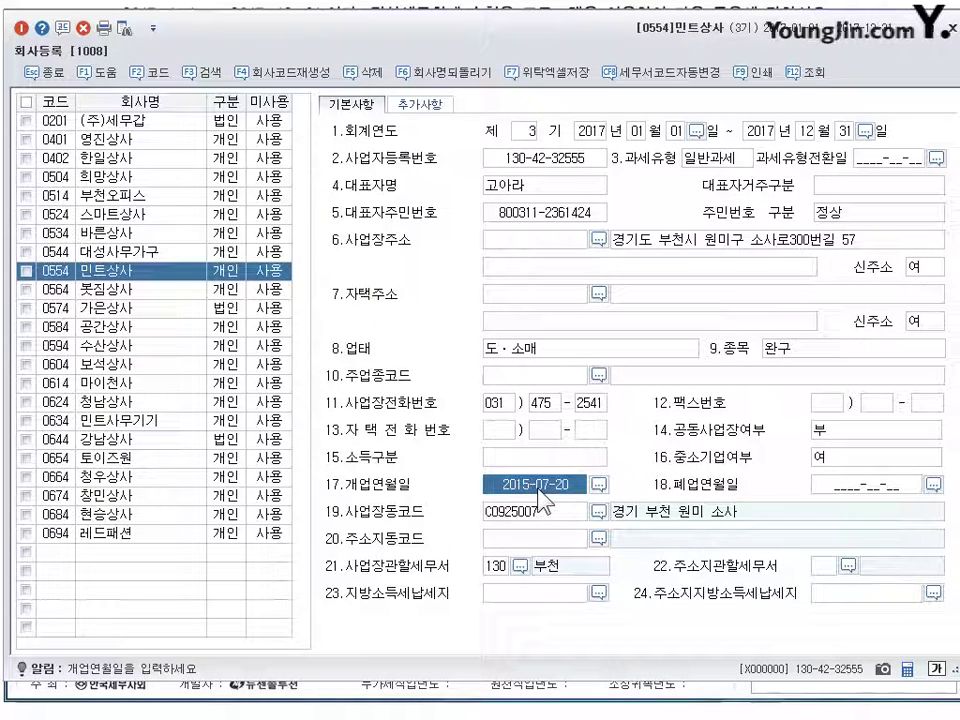
Replace the business item 완구 with 화장품 and close company registration
{"action": "left_click", "coordinate": [798, 352]}
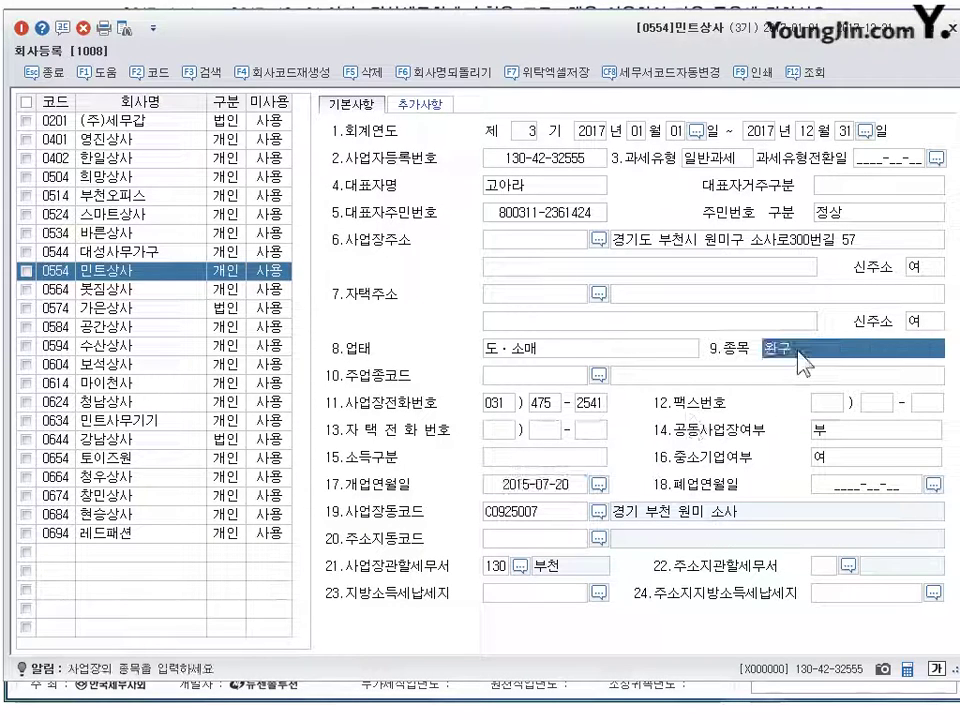
{"action": "type", "text": "화장품"}
{"action": "key", "text": "Return"}
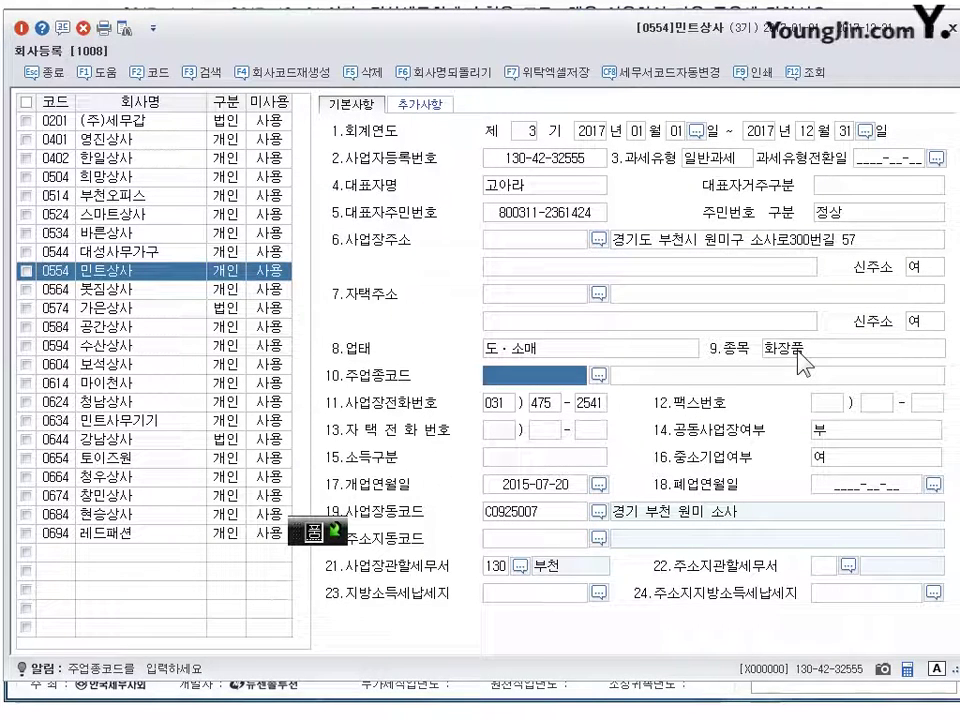
{"action": "left_click", "coordinate": [798, 350]}
{"action": "key", "text": "Escape"}
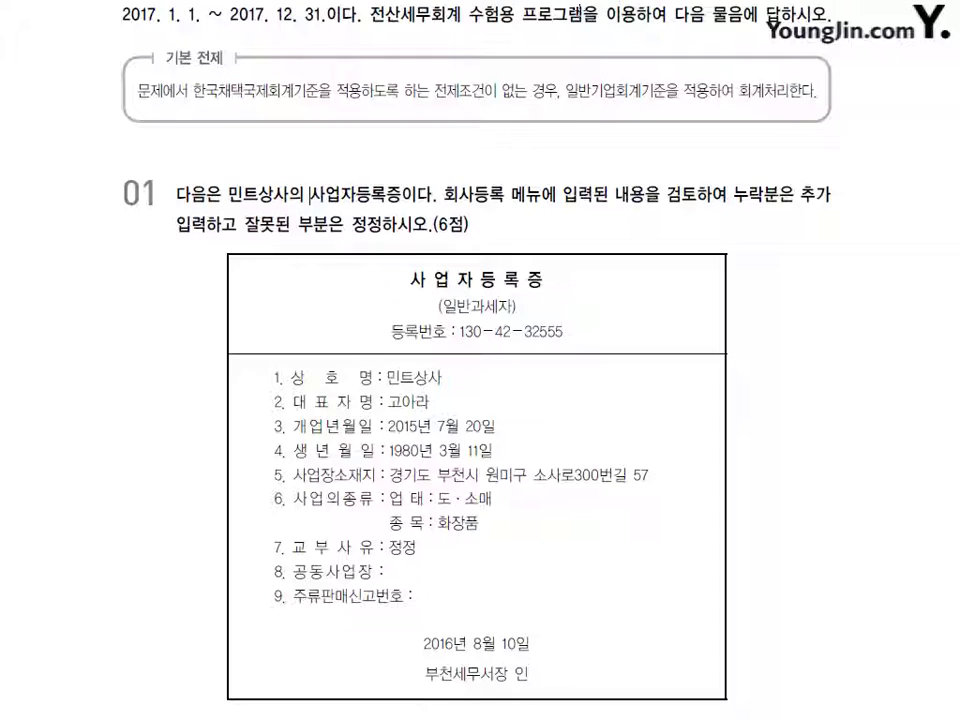
Scroll the textbook to question 02's 2016 income statement, then return to KcLep
{"action": "scroll", "coordinate": [450, 444], "scroll_direction": "down", "scroll_amount": 10}
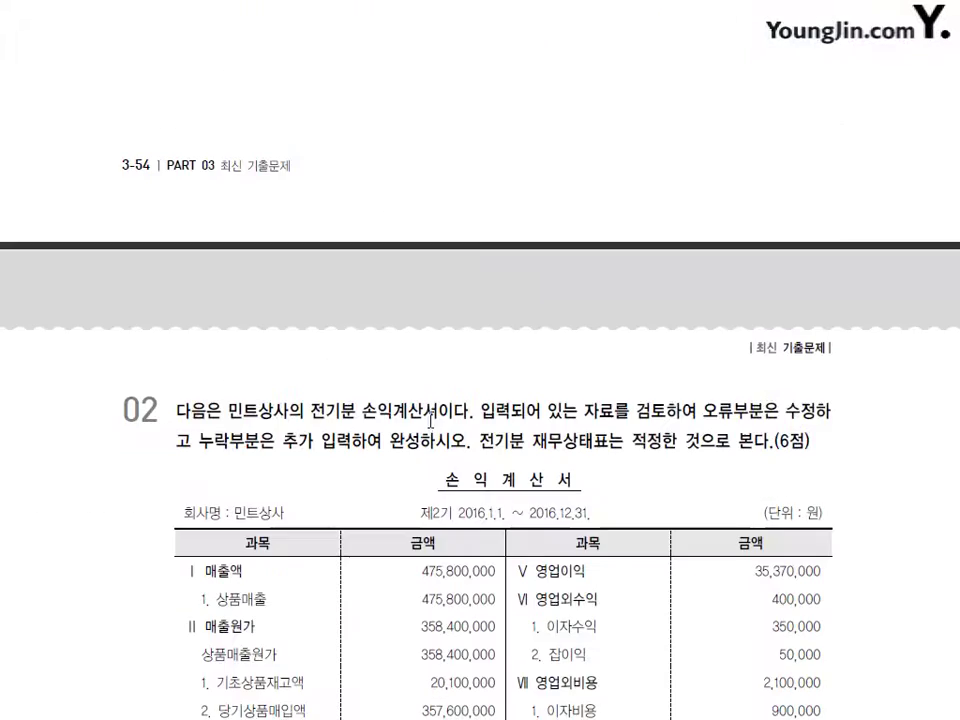
{"action": "scroll", "coordinate": [424, 408], "scroll_direction": "down", "scroll_amount": 3}
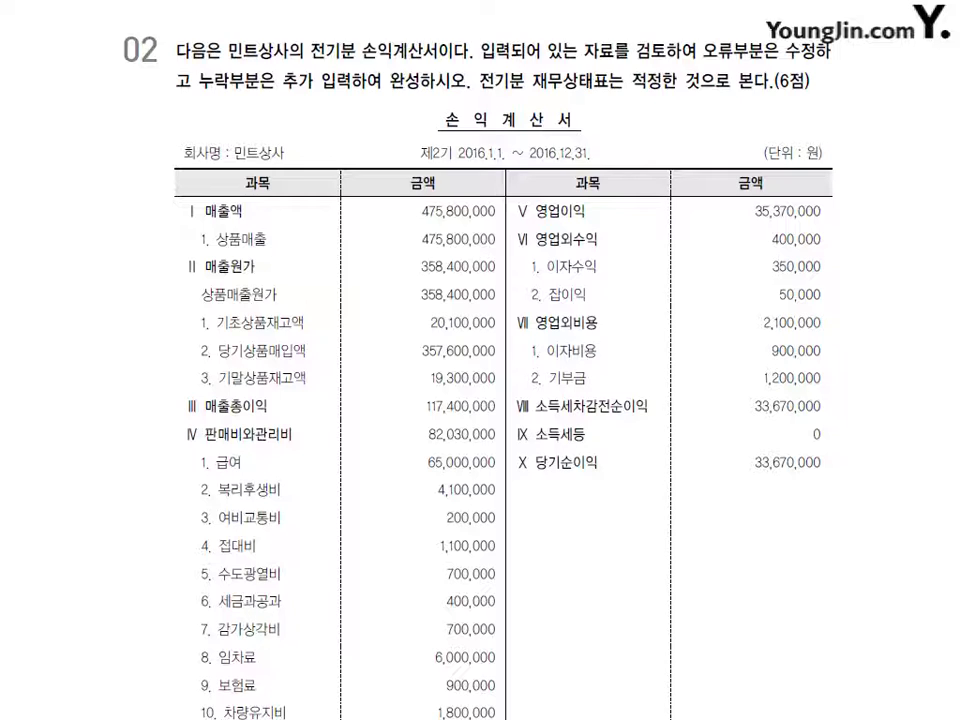
{"action": "key", "text": "alt+Tab"}
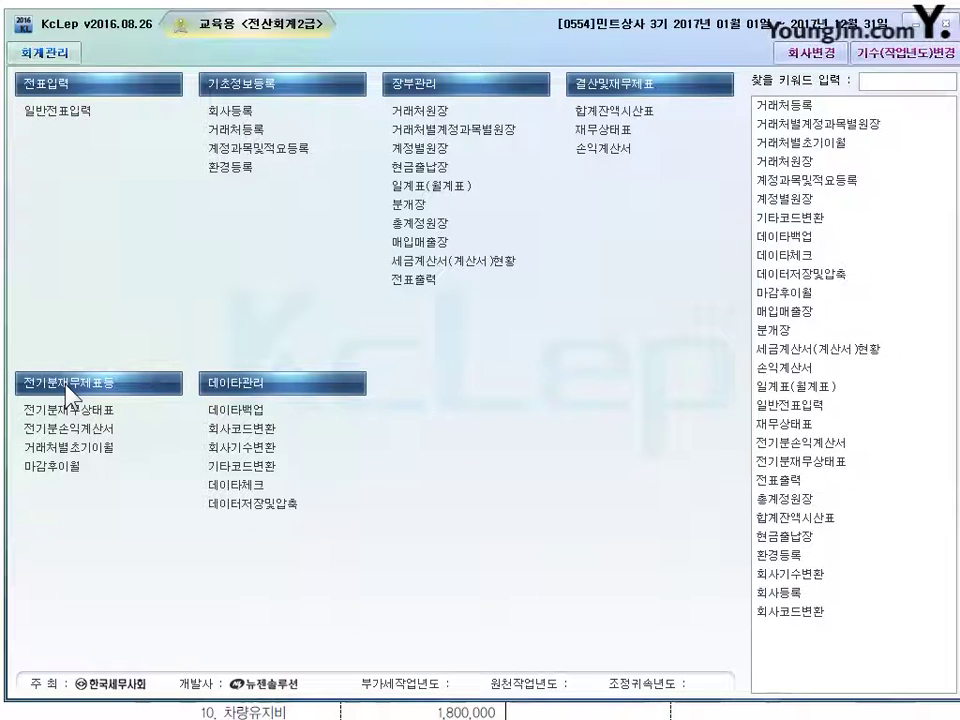
In 전기분손익계산서, enter 상품매출원가 with 기초 20,100,000, 매입 357,600,000 and 기말 19,300,000
{"action": "left_click", "coordinate": [67, 428]}
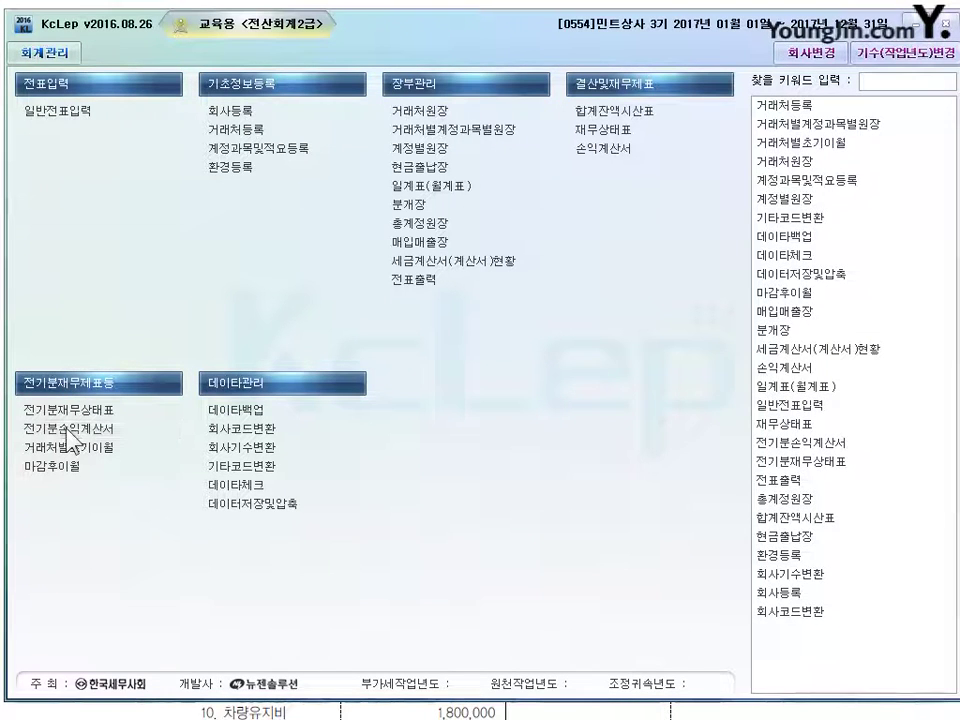
{"action": "left_click", "coordinate": [67, 428]}
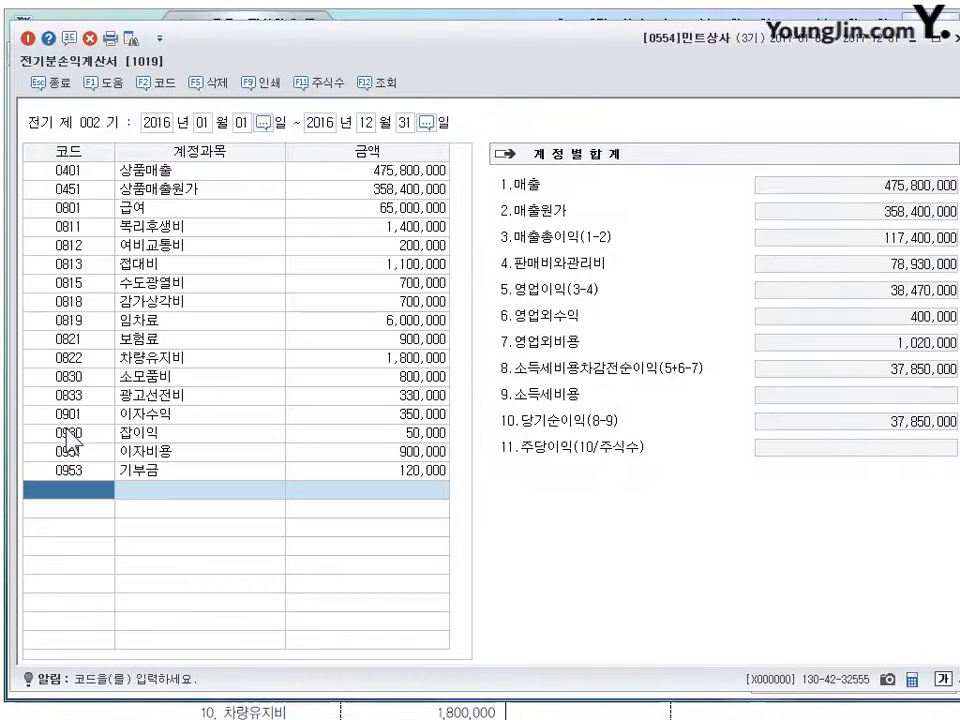
{"action": "left_click_drag", "start_coordinate": [484, 58], "coordinate": [484, 48]}
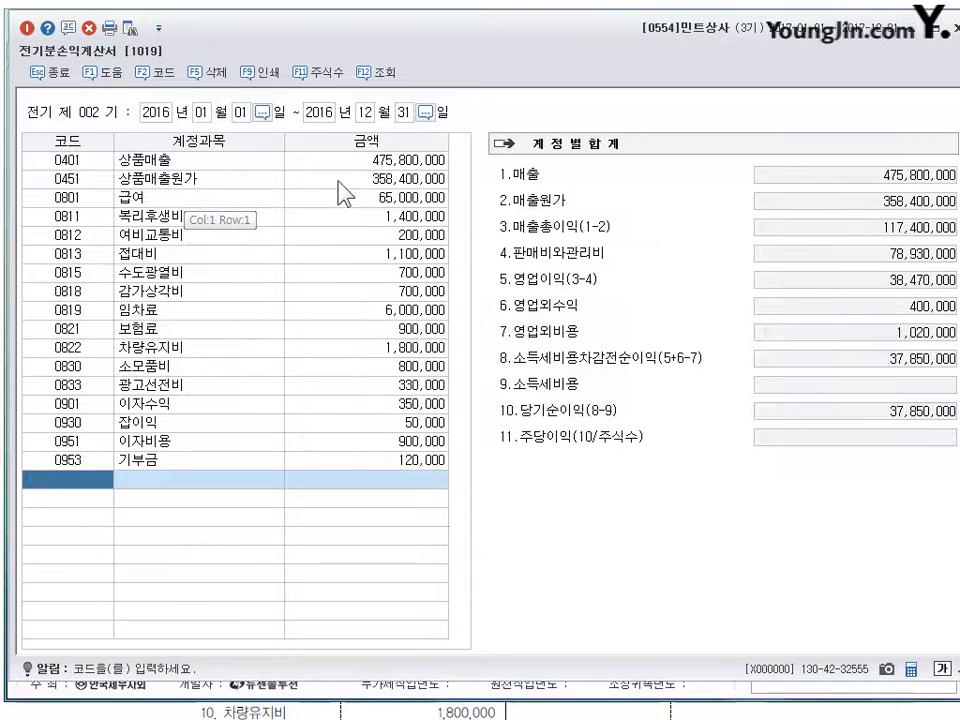
{"action": "left_click", "coordinate": [386, 186]}
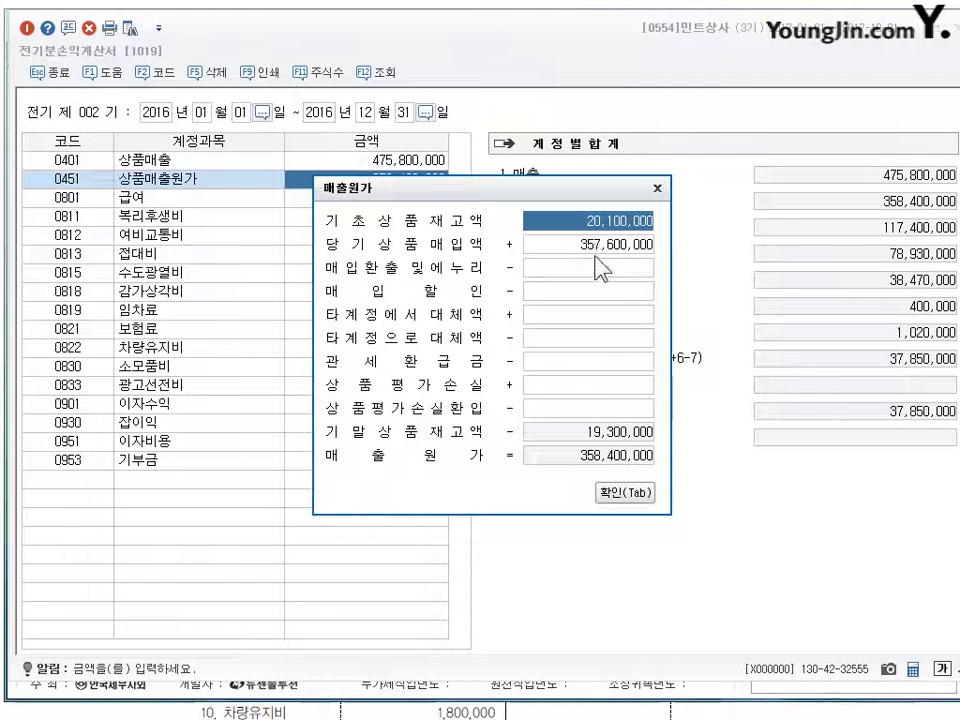
{"action": "left_click", "coordinate": [620, 491]}
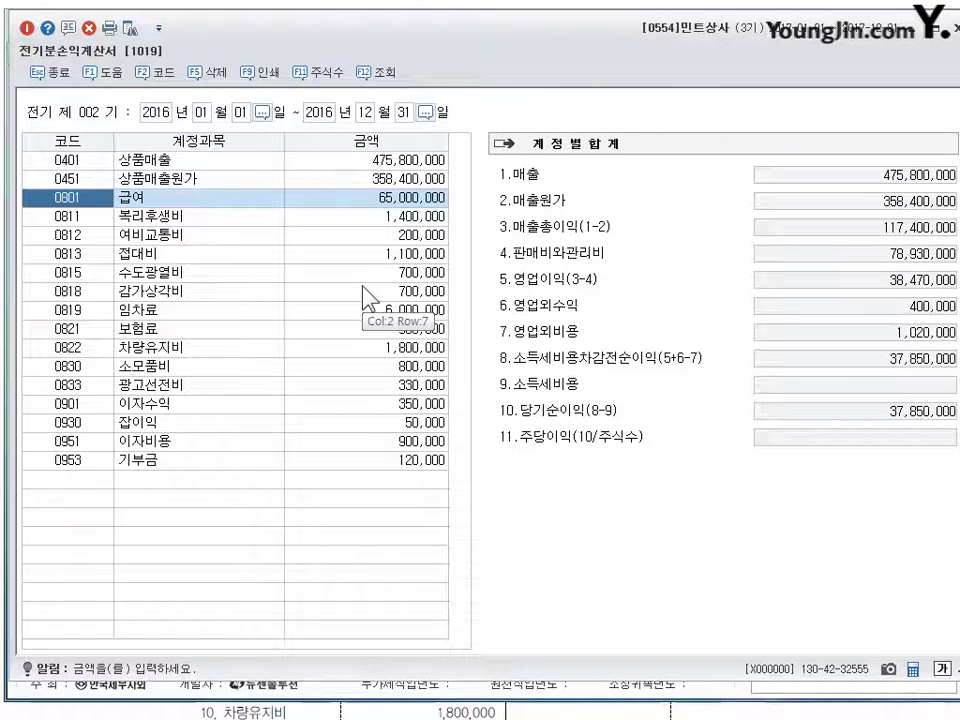
Change 복리후생비 to 4,100,000 and add account 0817 세금과공과 with 400,000
{"action": "left_click", "coordinate": [408, 219]}
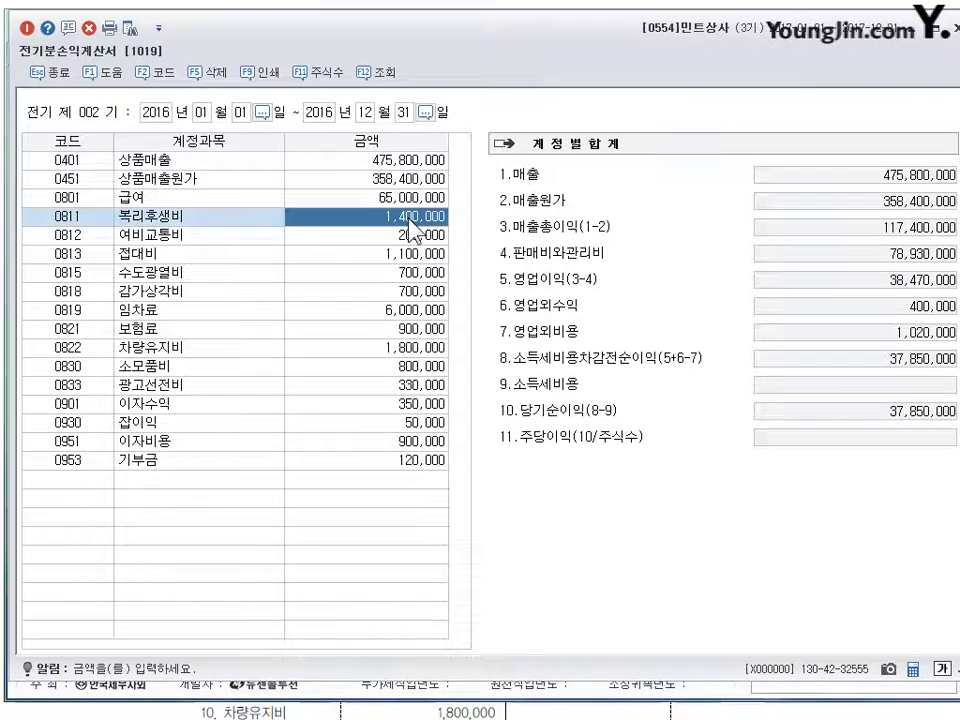
{"action": "type", "text": "4100000"}
{"action": "key", "text": "Return"}
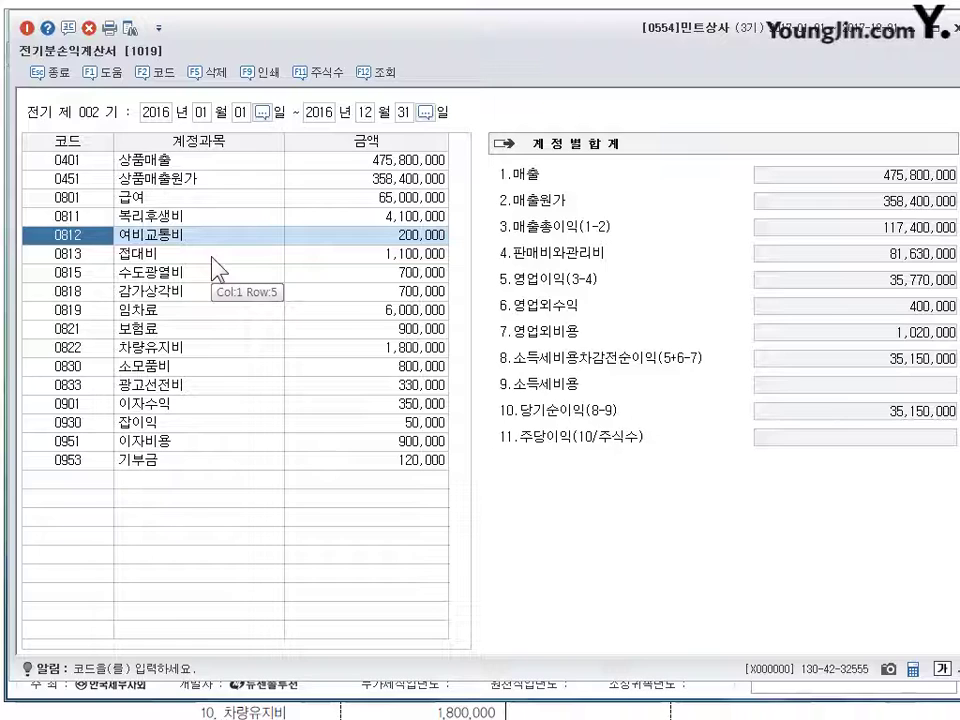
{"action": "left_click", "coordinate": [72, 480]}
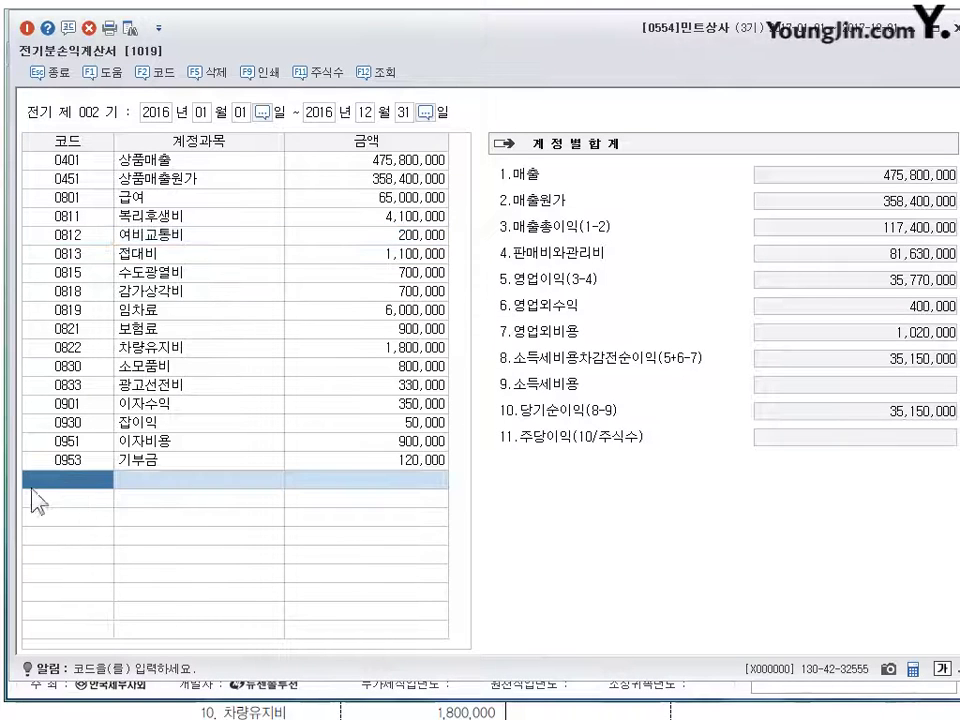
{"action": "type", "text": "817"}
{"action": "key", "text": "Return"}
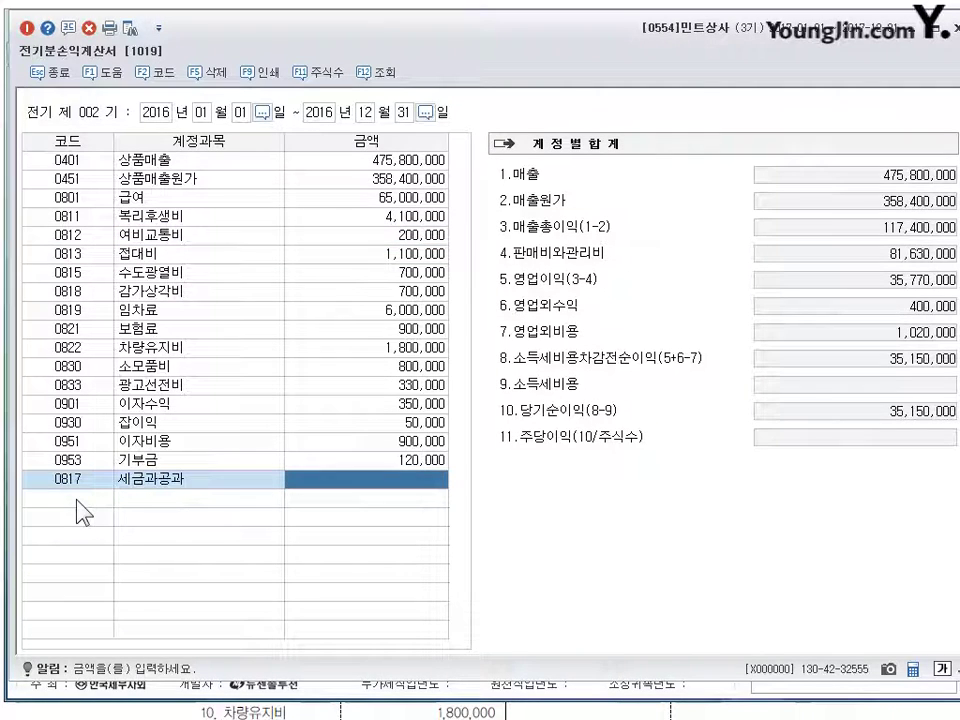
{"action": "type", "text": "400000"}
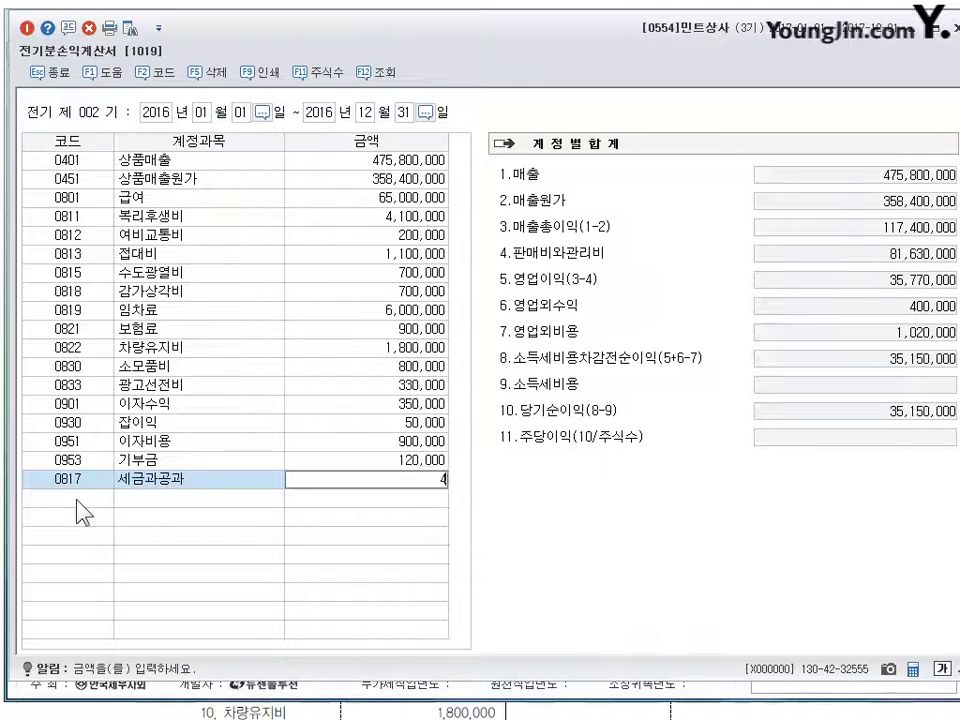
{"action": "key", "text": "Return"}
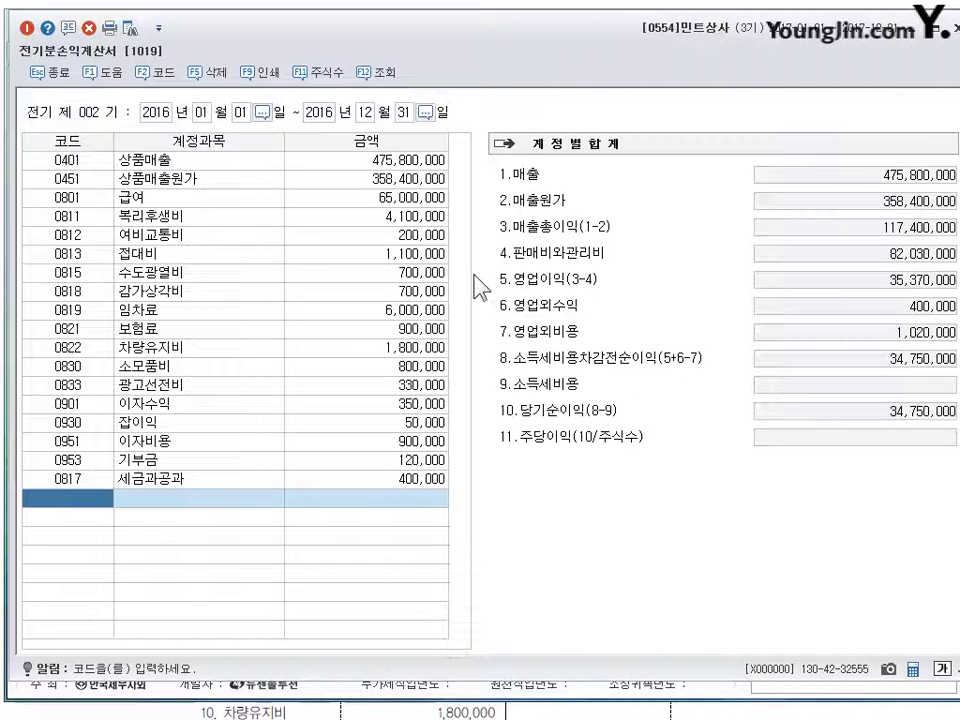
Correct 기부금 to 1,200,000 and close the prior-period income statement
{"action": "left_click", "coordinate": [360, 461]}
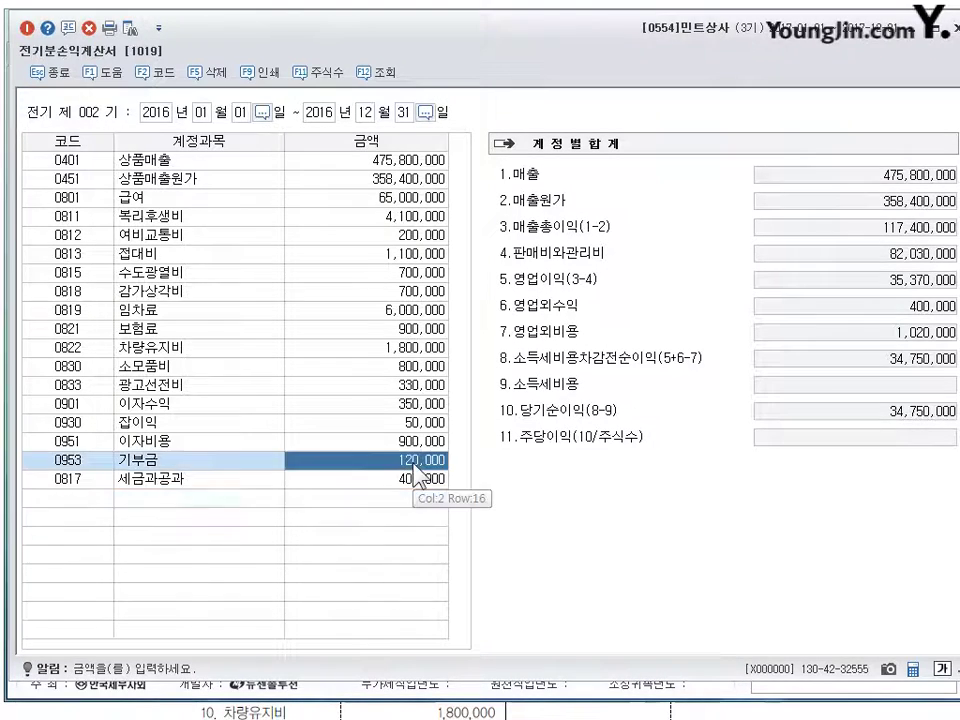
{"action": "type", "text": "1200000"}
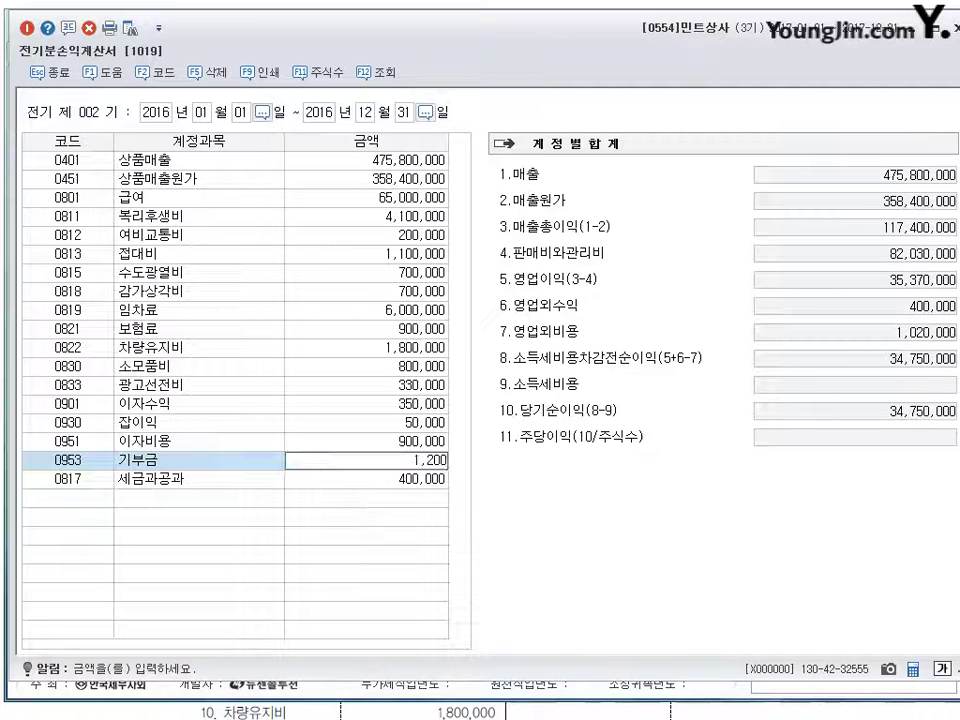
{"action": "key", "text": "Return"}
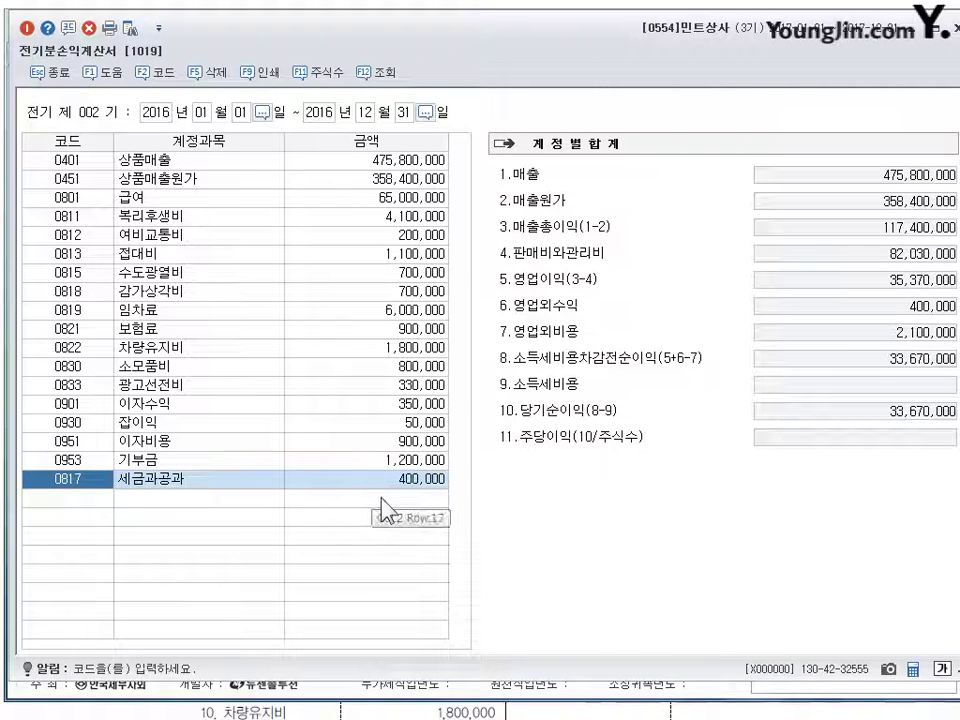
{"action": "left_click", "coordinate": [386, 500]}
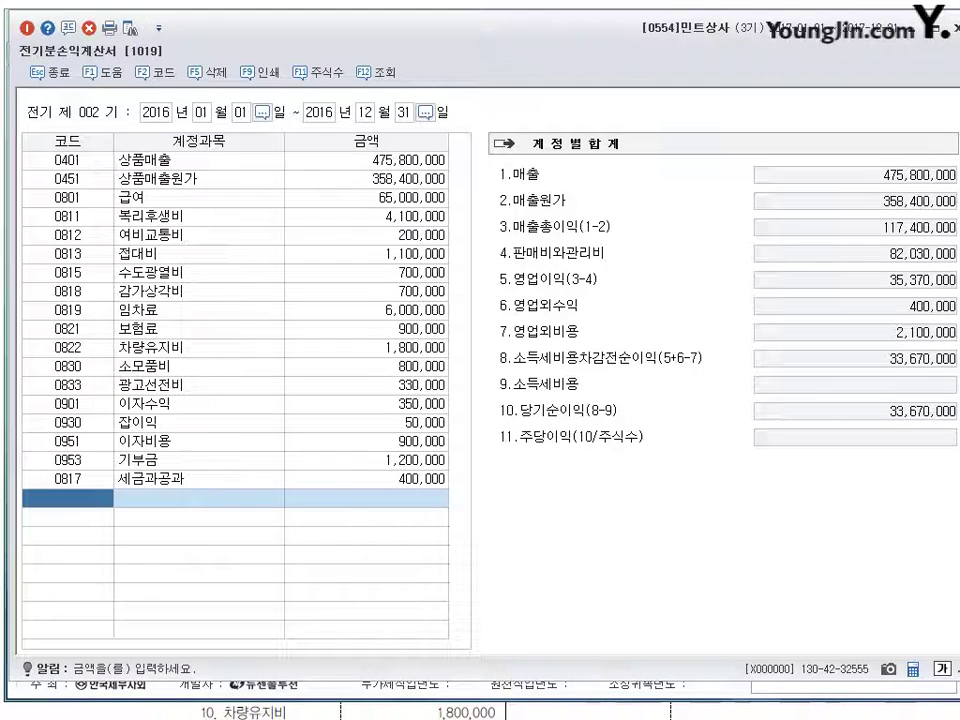
{"action": "key", "text": "Escape"}
Switch to the textbook and scroll down toward problem 03
{"action": "key", "text": "alt+Tab"}
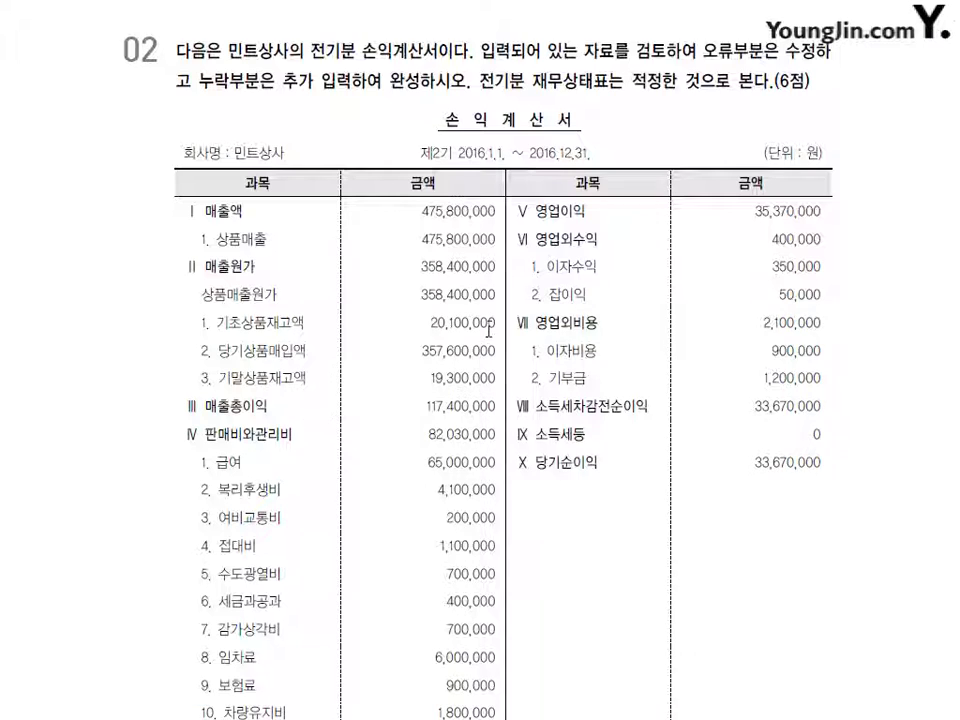
{"action": "scroll", "coordinate": [488, 333], "scroll_direction": "down", "scroll_amount": 5}
{"action": "scroll", "coordinate": [488, 333], "scroll_direction": "down", "scroll_amount": 10}
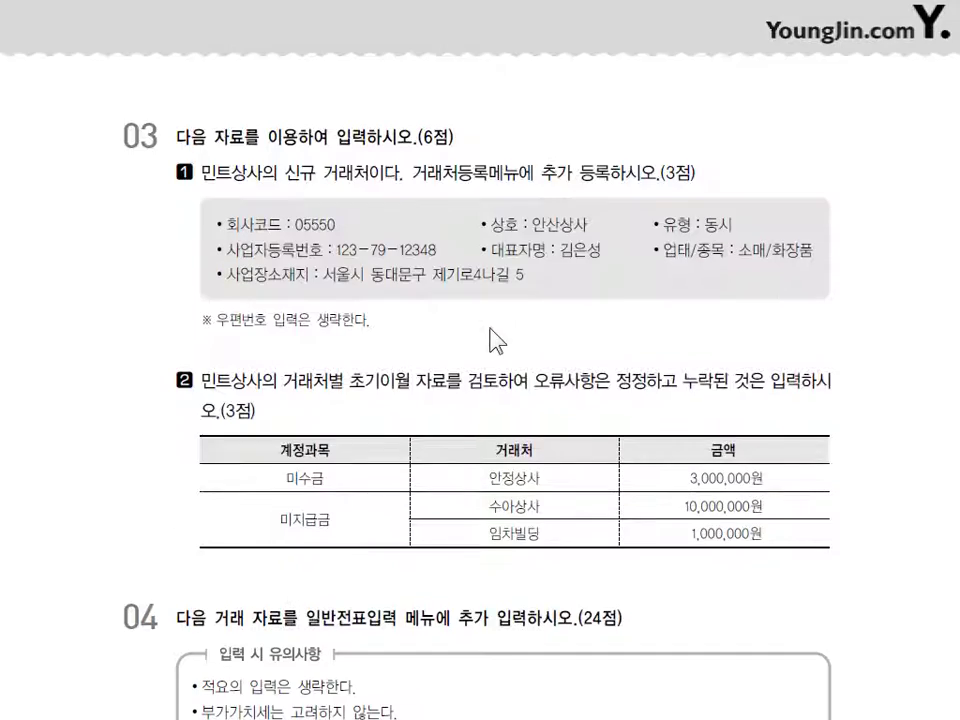
Read problem 03's new-partner and opening-balance data, marking then clearing key phrases, and return to KcLep
{"action": "scroll", "coordinate": [496, 342], "scroll_direction": "down", "scroll_amount": 1}
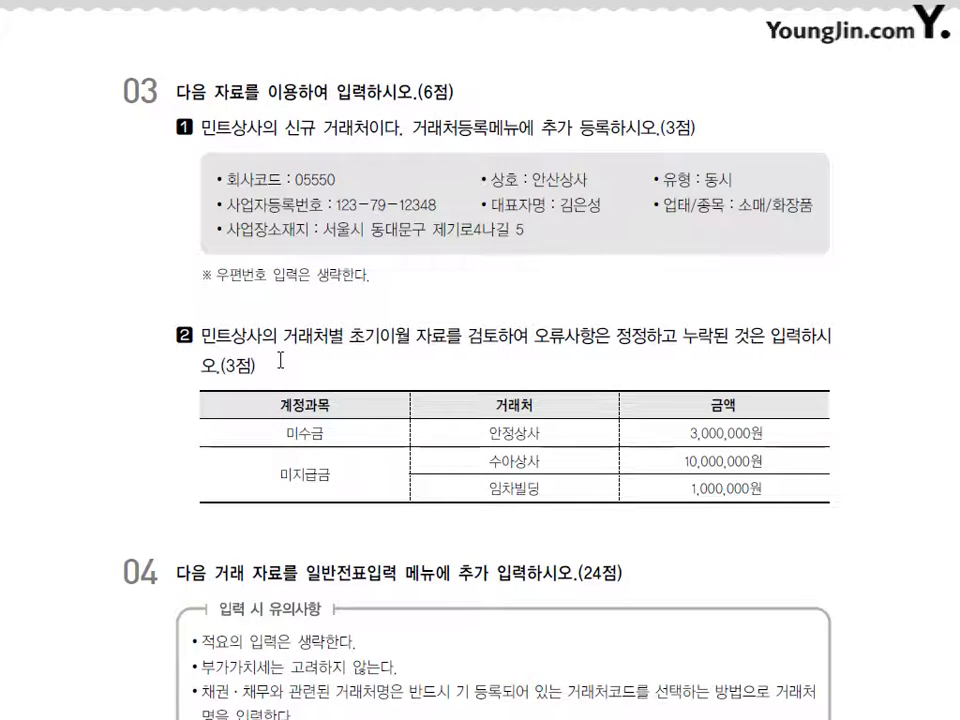
{"action": "left_click_drag", "start_coordinate": [289, 366], "coordinate": [383, 352]}
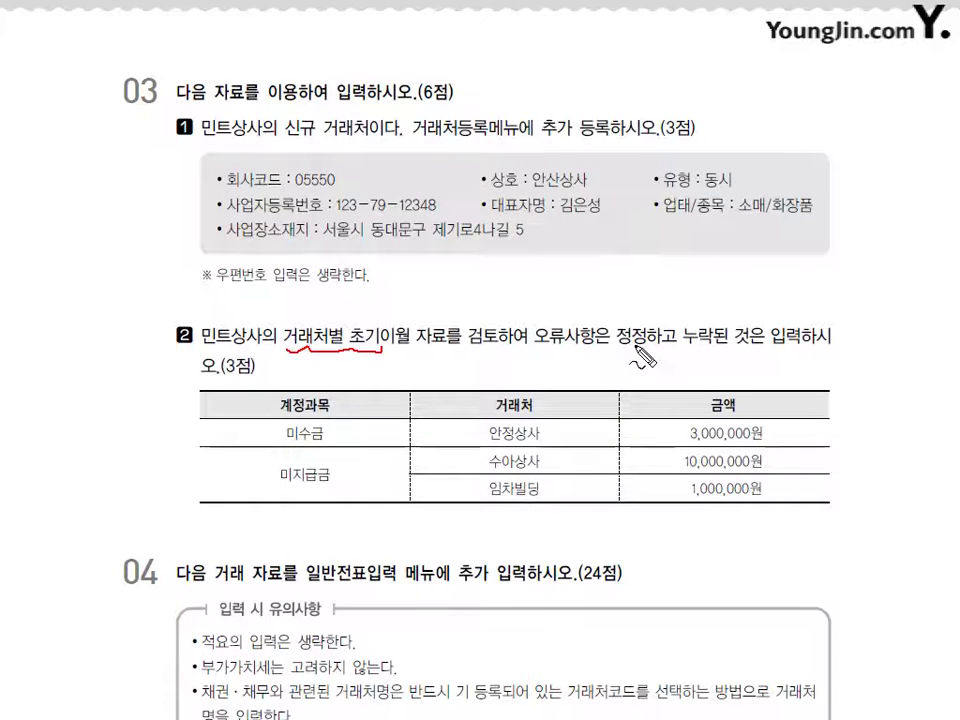
{"action": "left_click_drag", "start_coordinate": [613, 350], "coordinate": [769, 351]}
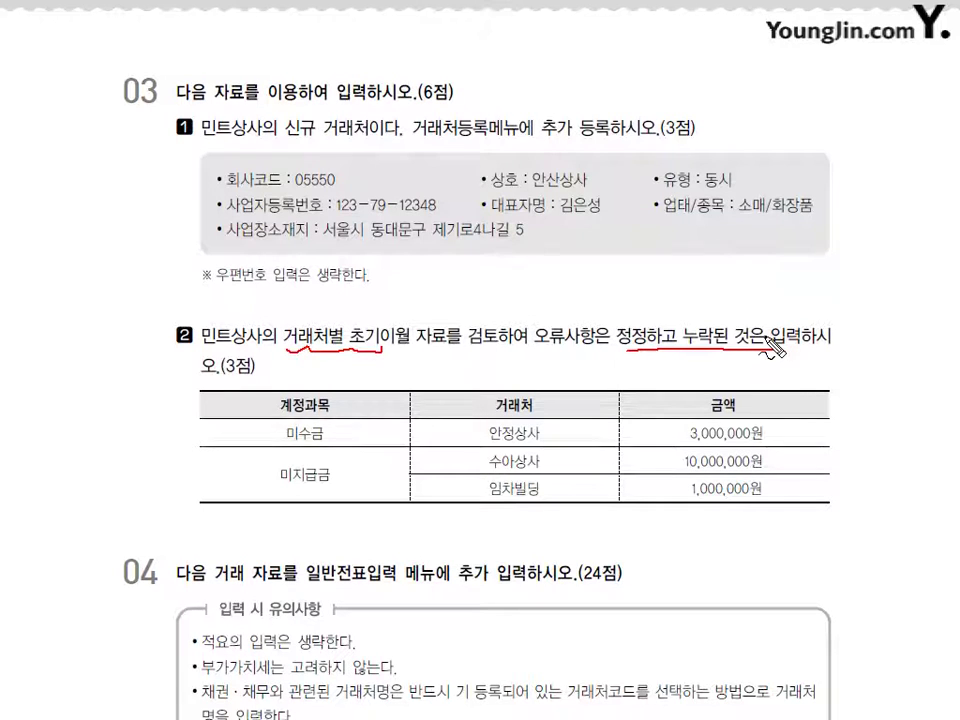
{"action": "key", "text": "Escape"}
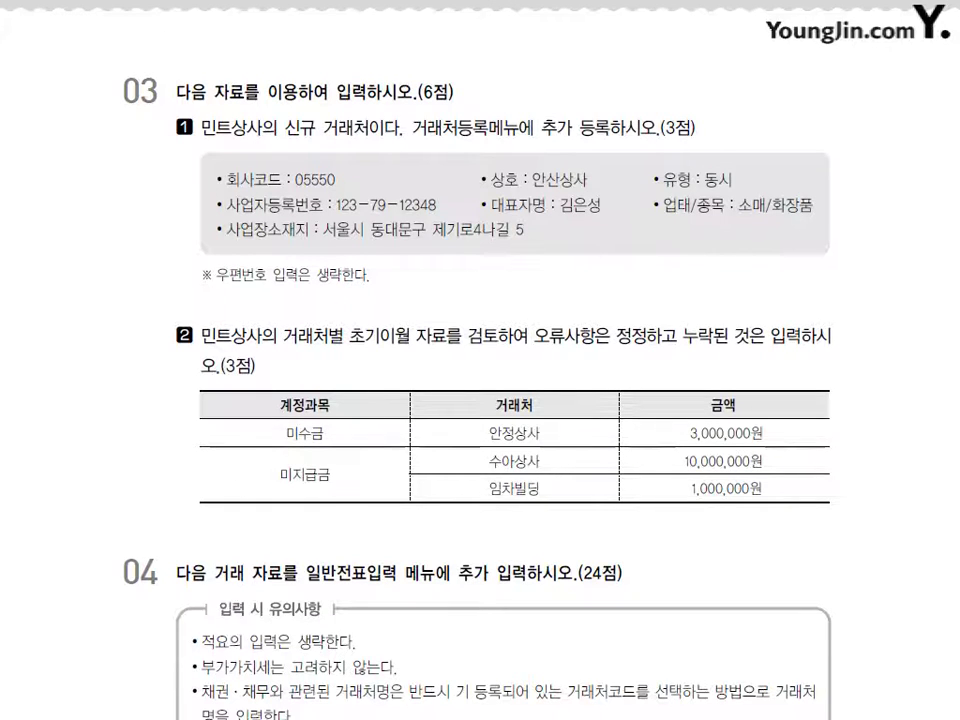
{"action": "key", "text": "alt+Tab"}
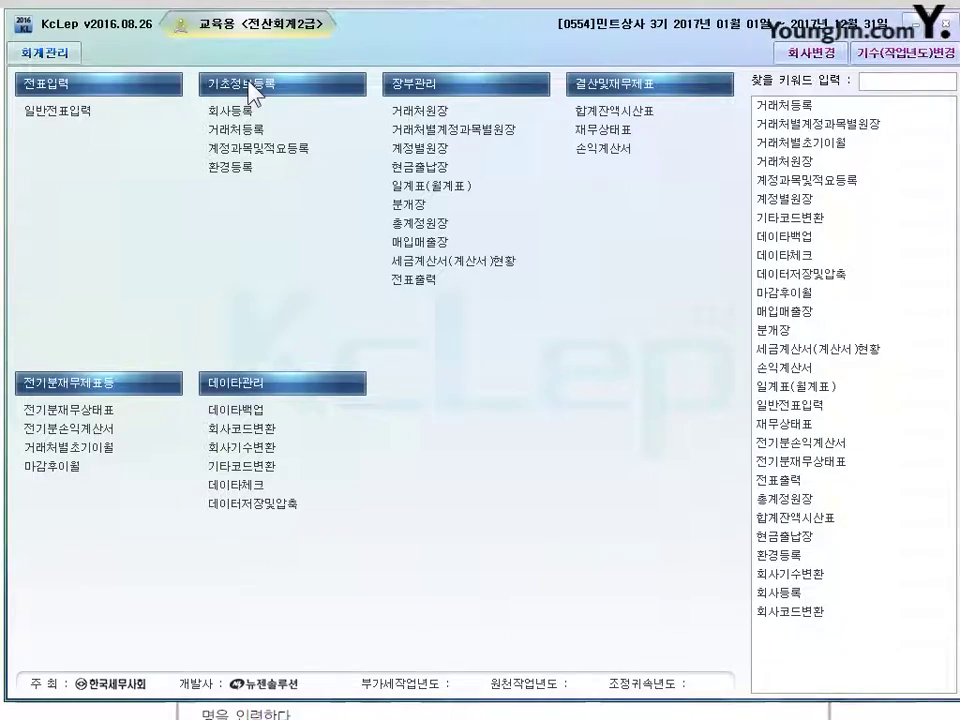
In 거래처등록, create partner code 05550 named 안산상사
{"action": "left_click", "coordinate": [237, 130]}
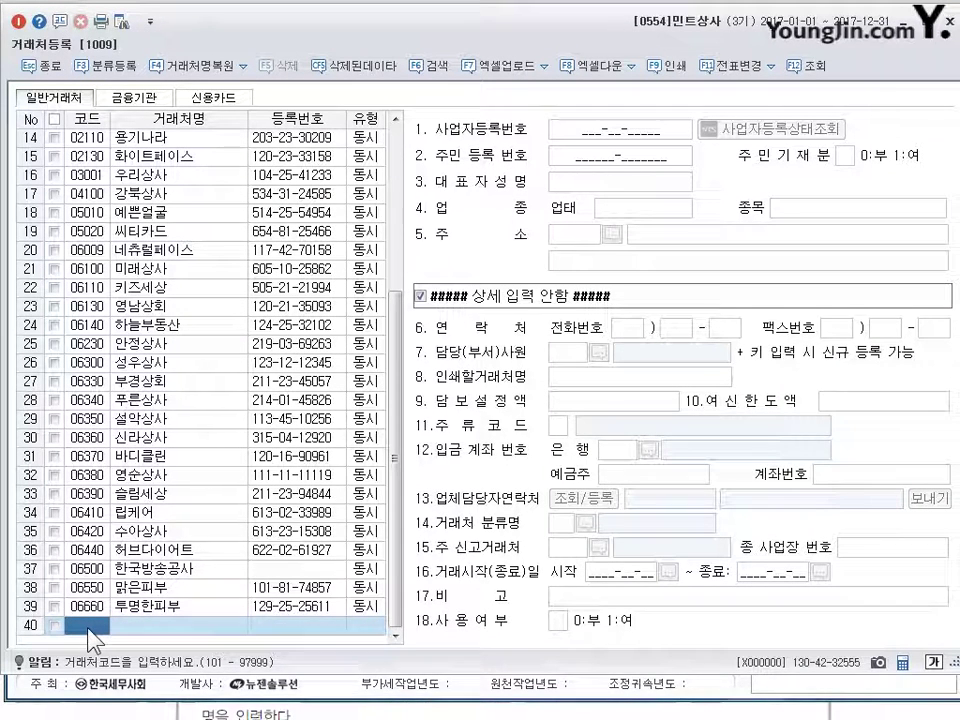
{"action": "type", "text": "5550"}
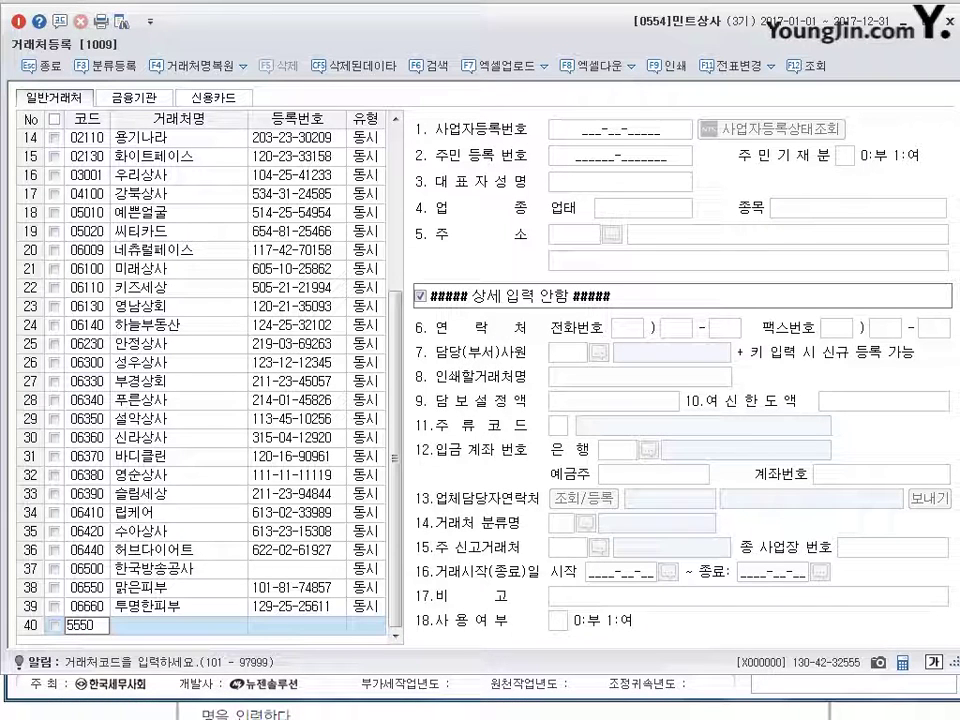
{"action": "key", "text": "Return"}
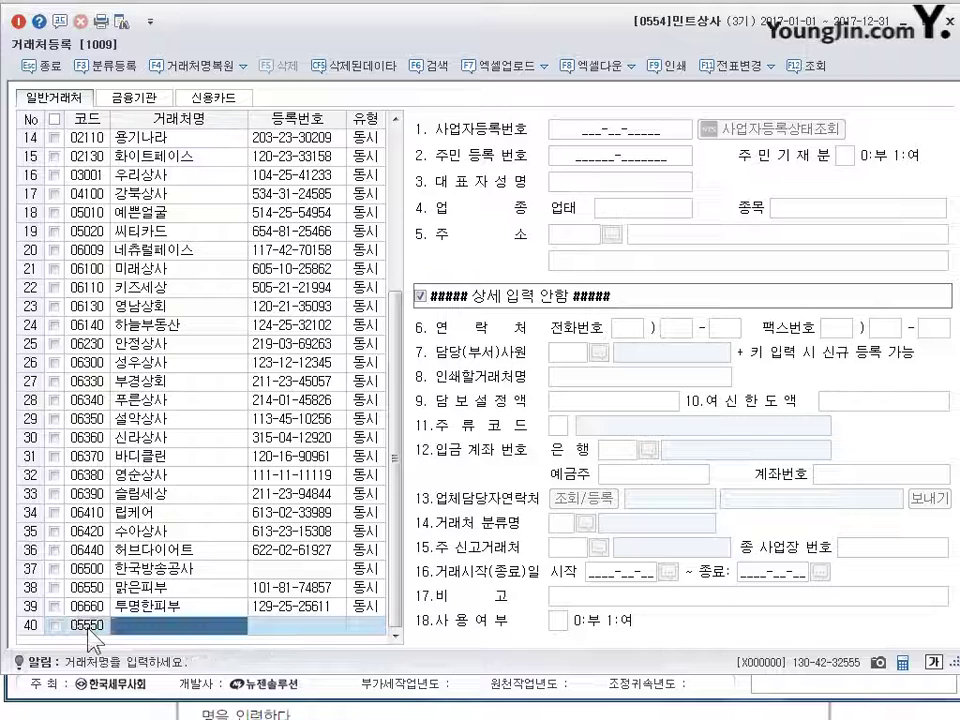
{"action": "type", "text": "안산상사"}
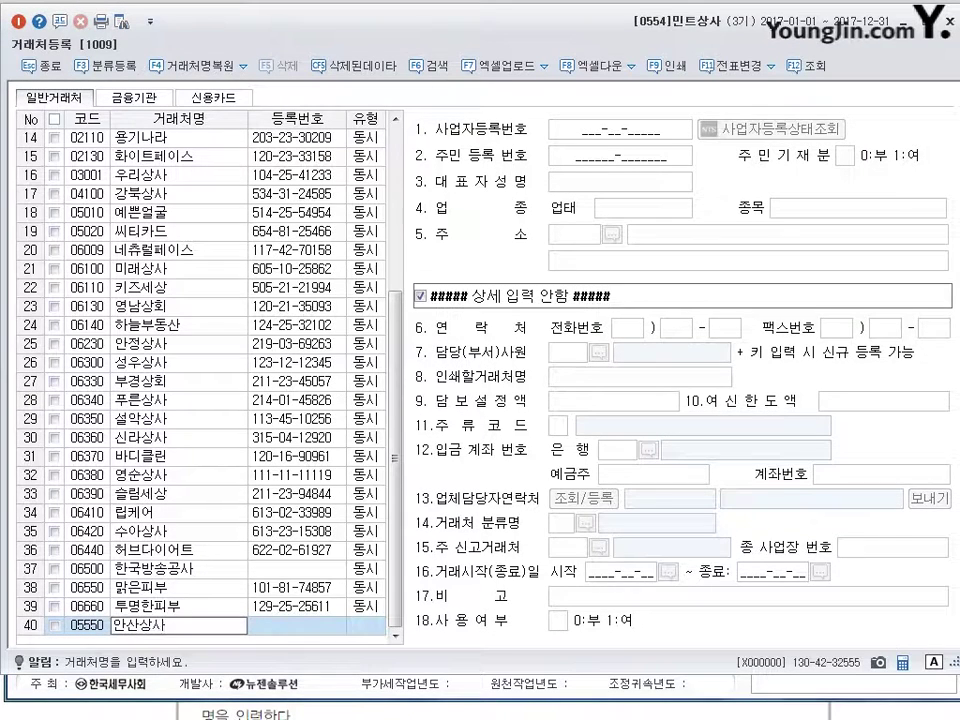
{"action": "key", "text": "Return"}
{"action": "key", "text": "Return"}
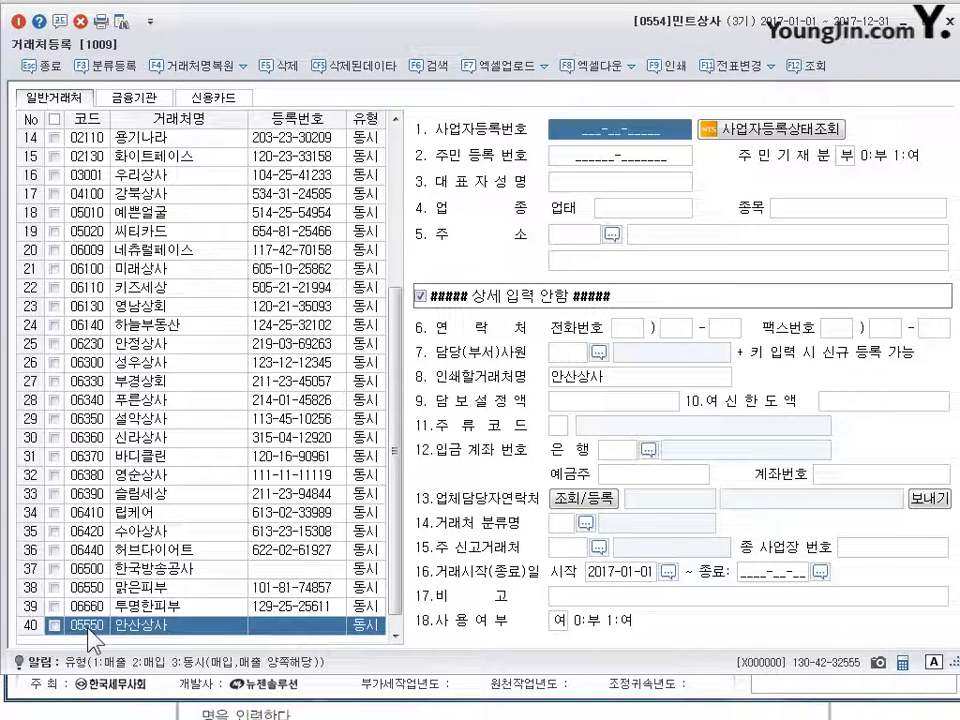
Enter the business number and representative's name, 업태 소매, 종목 화장품, and the business address, then save
{"action": "type", "text": "123"}
{"action": "type", "text": "7_-_____"}
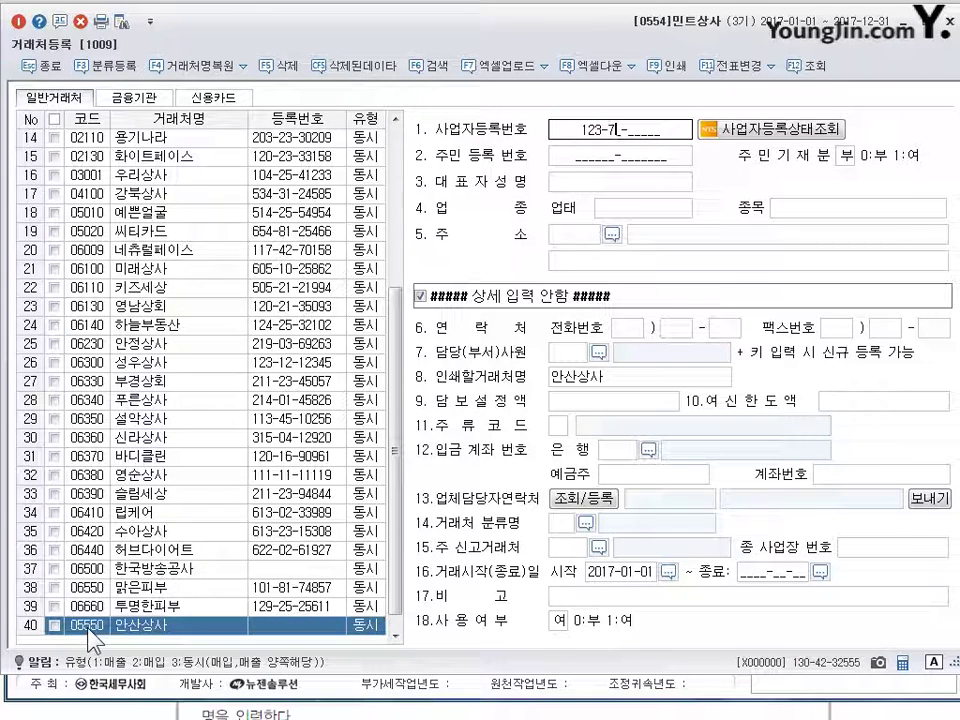
{"action": "type", "text": "912"}
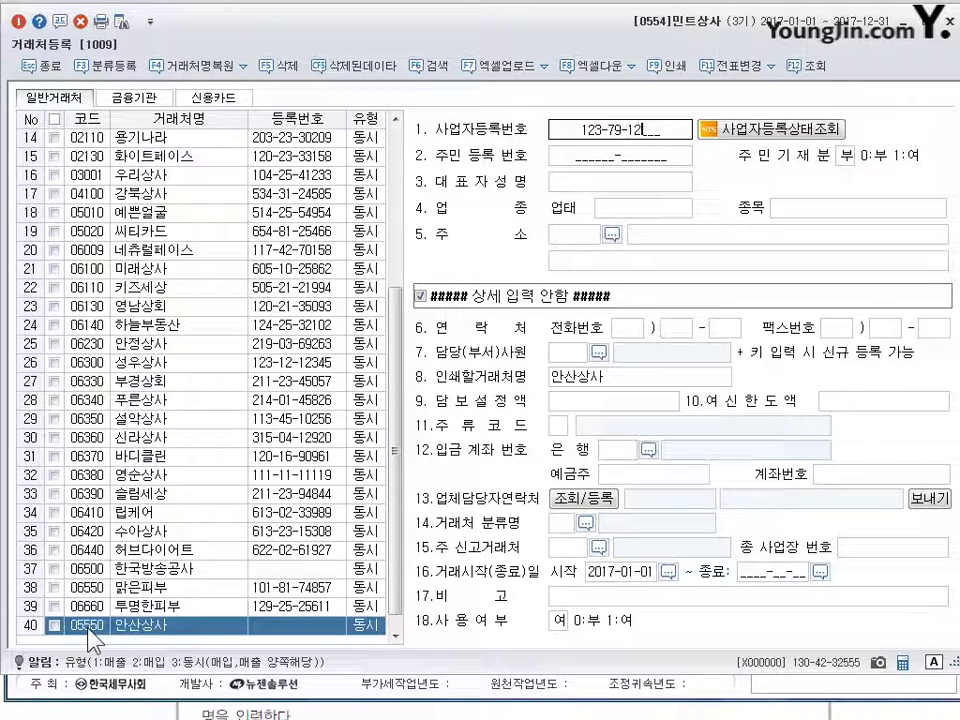
{"action": "type", "text": "348"}
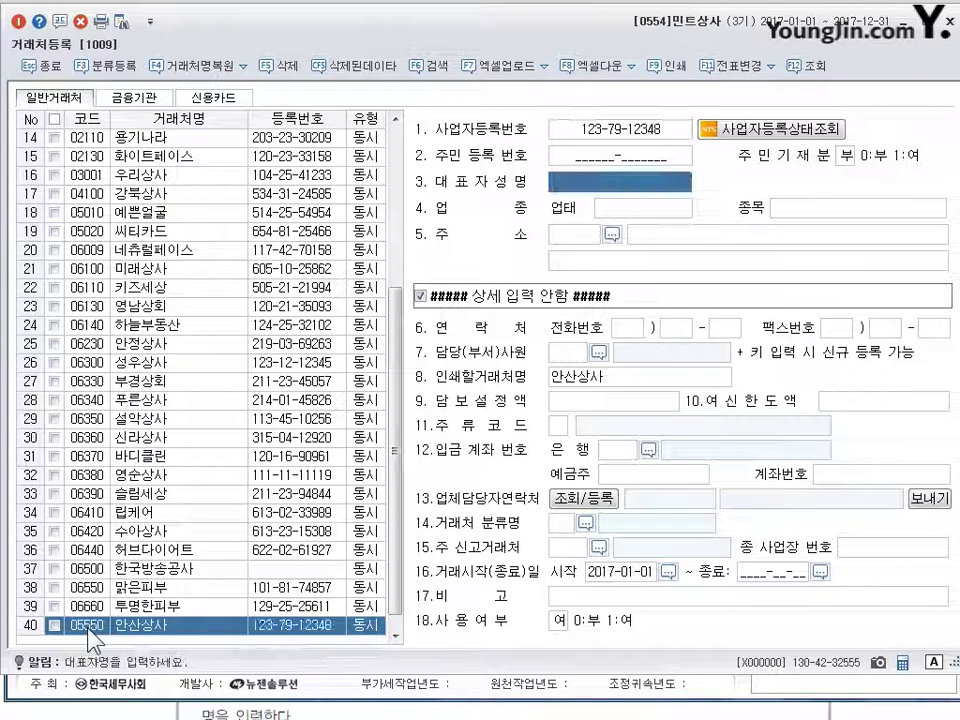
{"action": "type", "text": "김은성"}
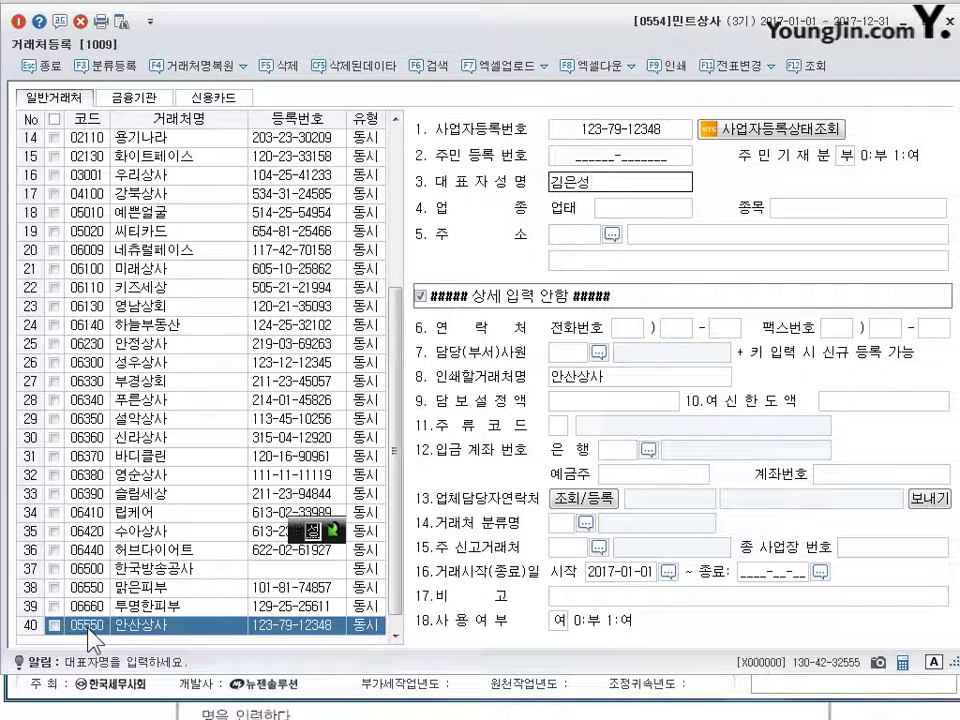
{"action": "key", "text": "Return"}
{"action": "type", "text": "소매"}
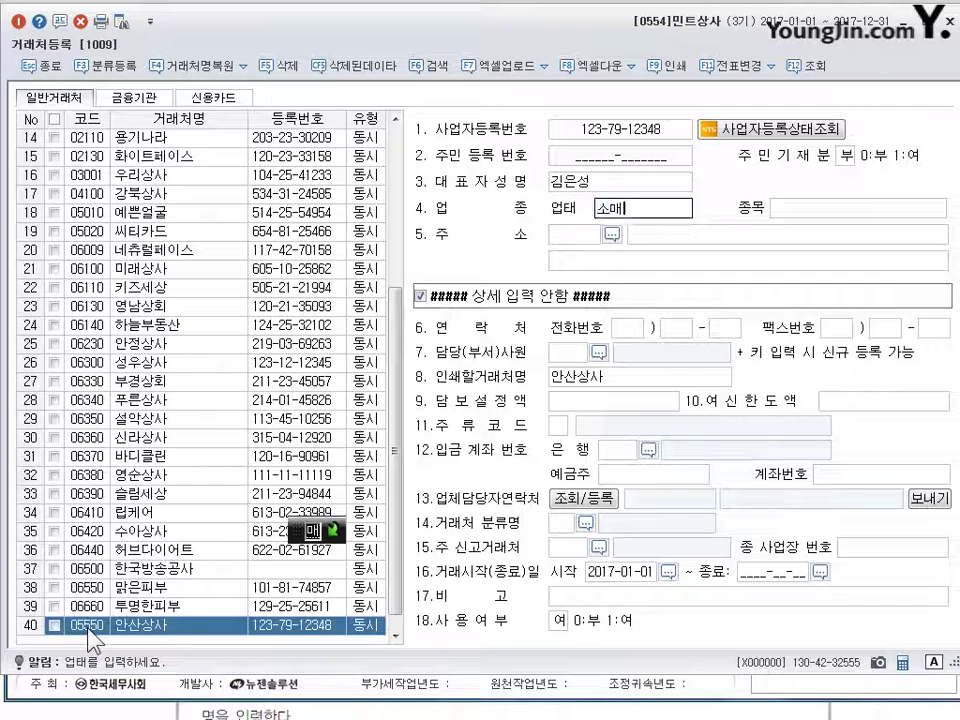
{"action": "key", "text": "Return"}
{"action": "type", "text": "회장품"}
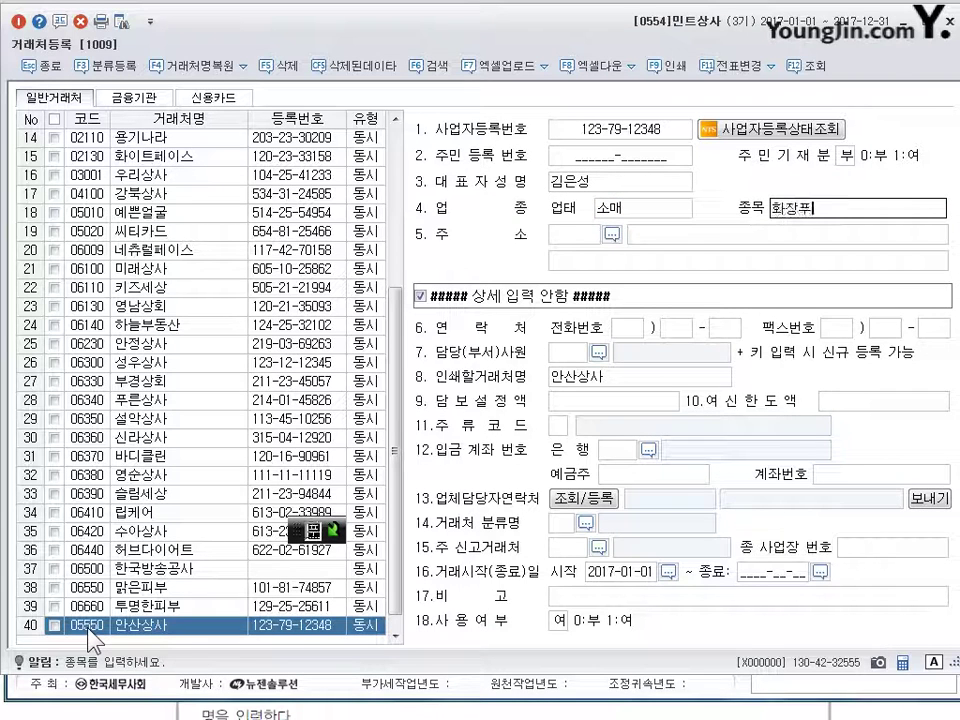
{"action": "key", "text": "Return"}
{"action": "key", "text": "Return"}
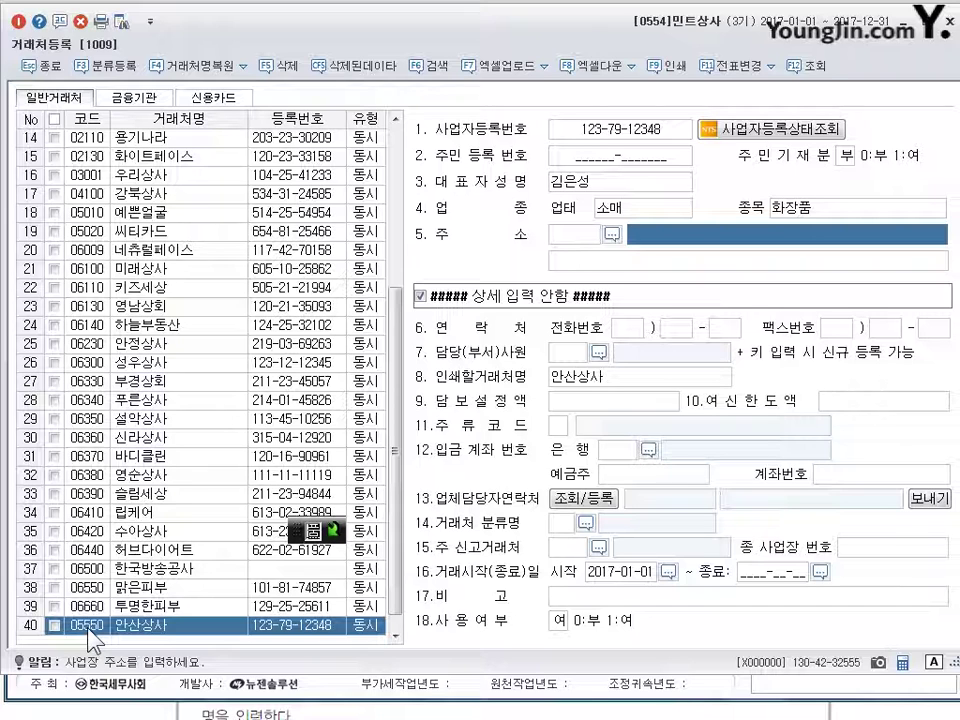
{"action": "type", "text": "서울시 "}
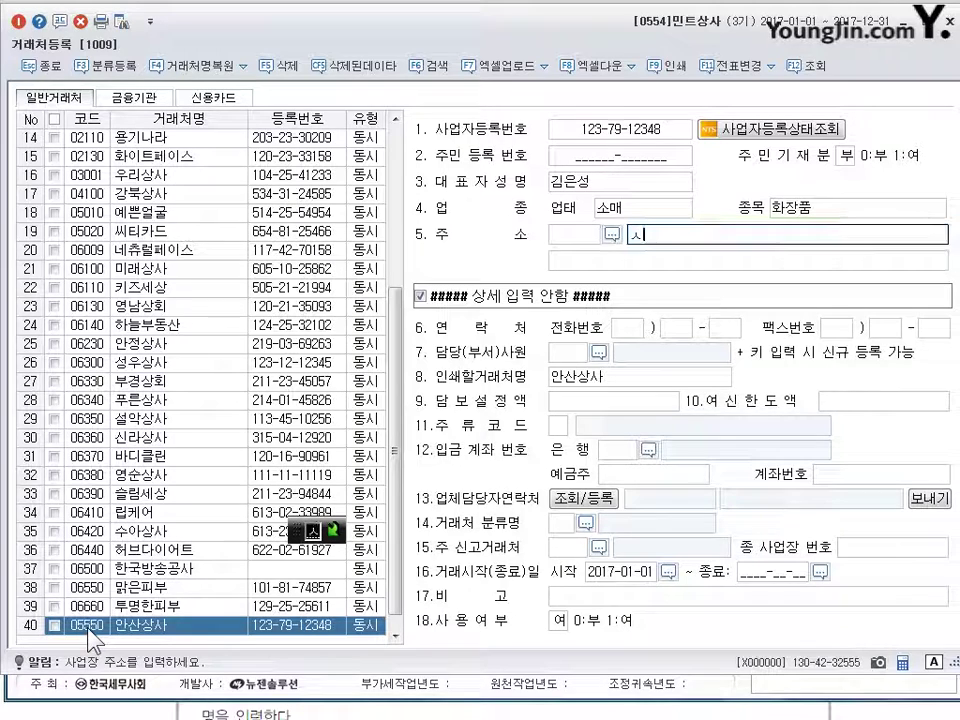
{"action": "type", "text": "동대문"}
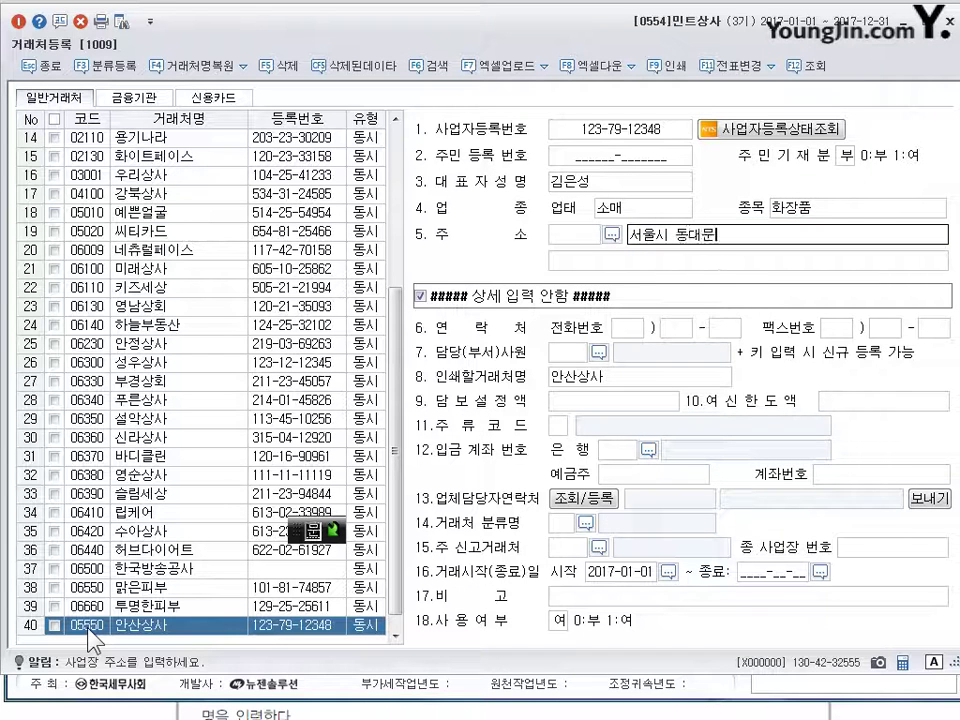
{"action": "type", "text": "구 제기로"}
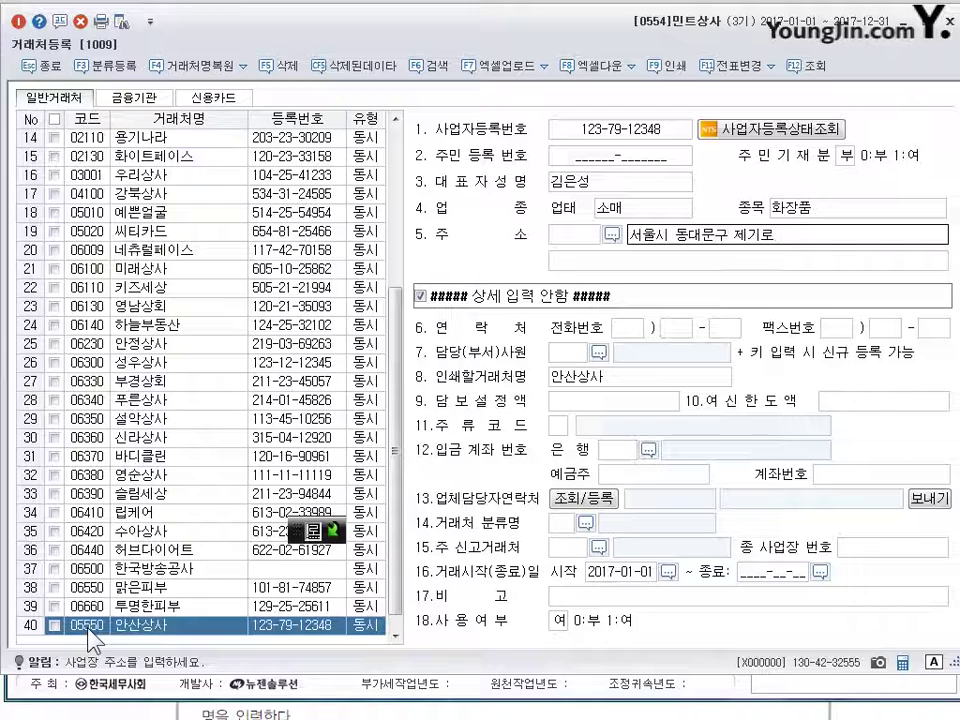
{"action": "type", "text": "4나길 5"}
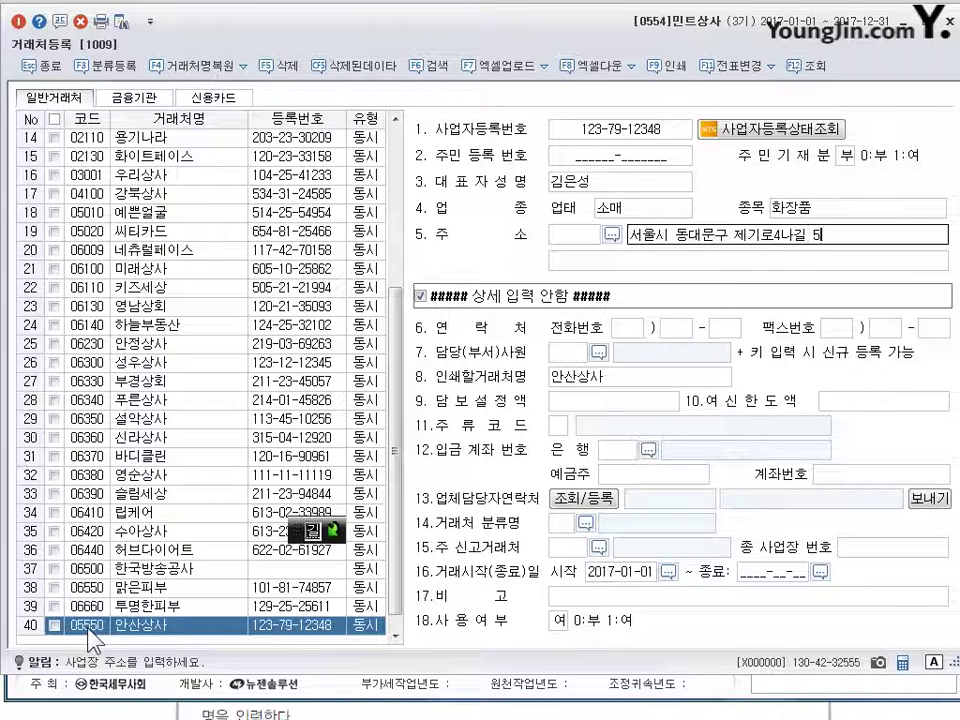
{"action": "key", "text": "Return"}
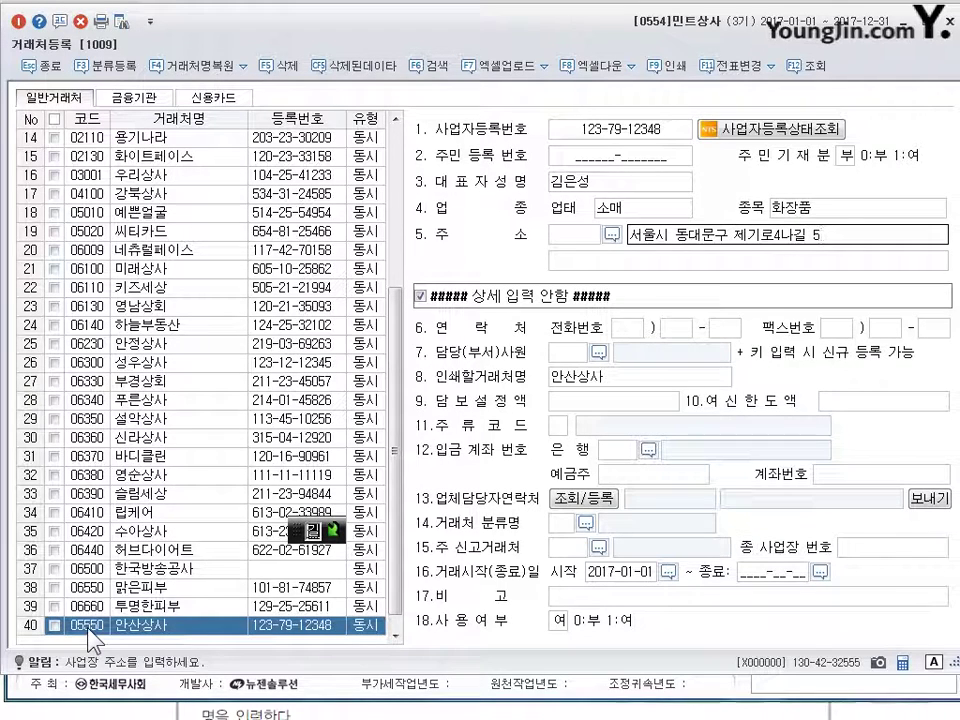
{"action": "key", "text": "Return"}
{"action": "key", "text": "Return"}
{"action": "key", "text": "Return"}
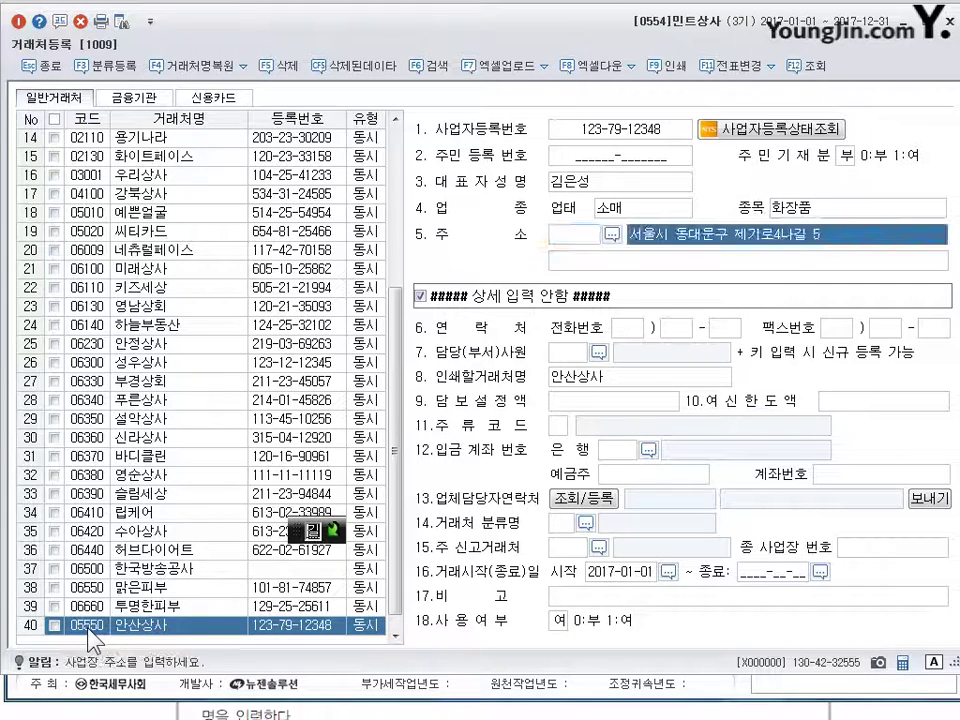
{"action": "key", "text": "Up"}
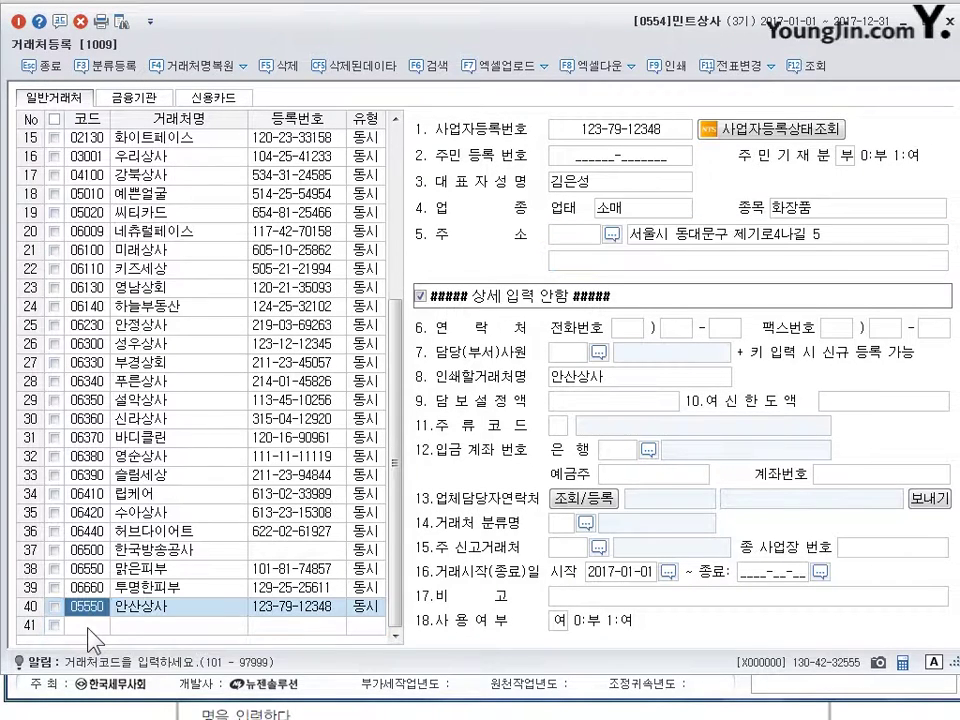
In 거래처별초기이월, add 안정상사 under 0120 미수금 with a 3,000,000 balance
{"action": "left_click", "coordinate": [944, 20]}
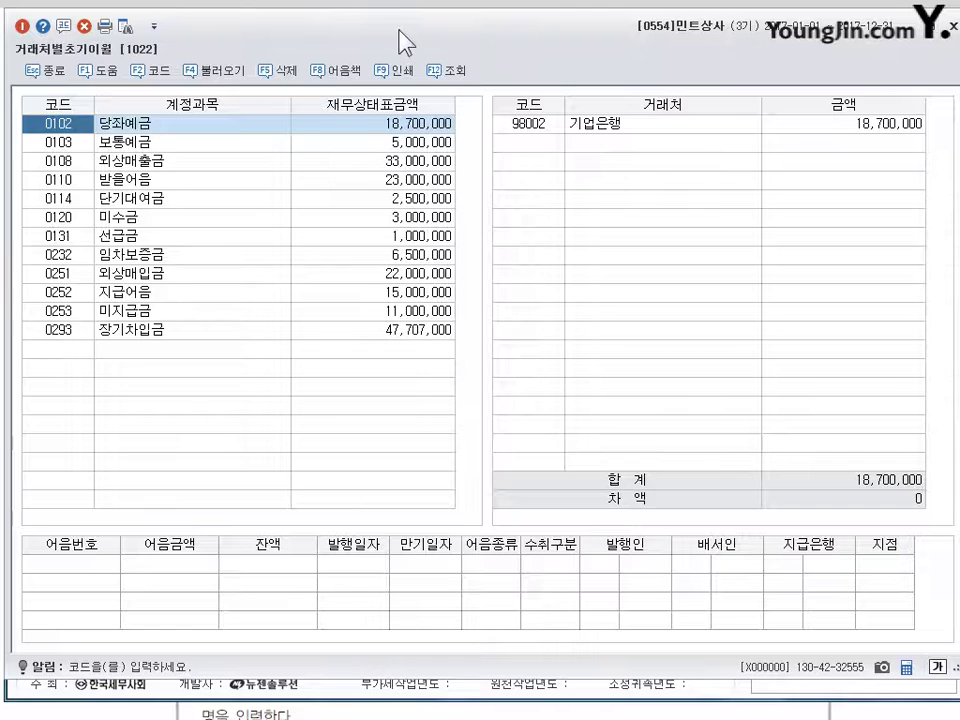
{"action": "left_click", "coordinate": [255, 220]}
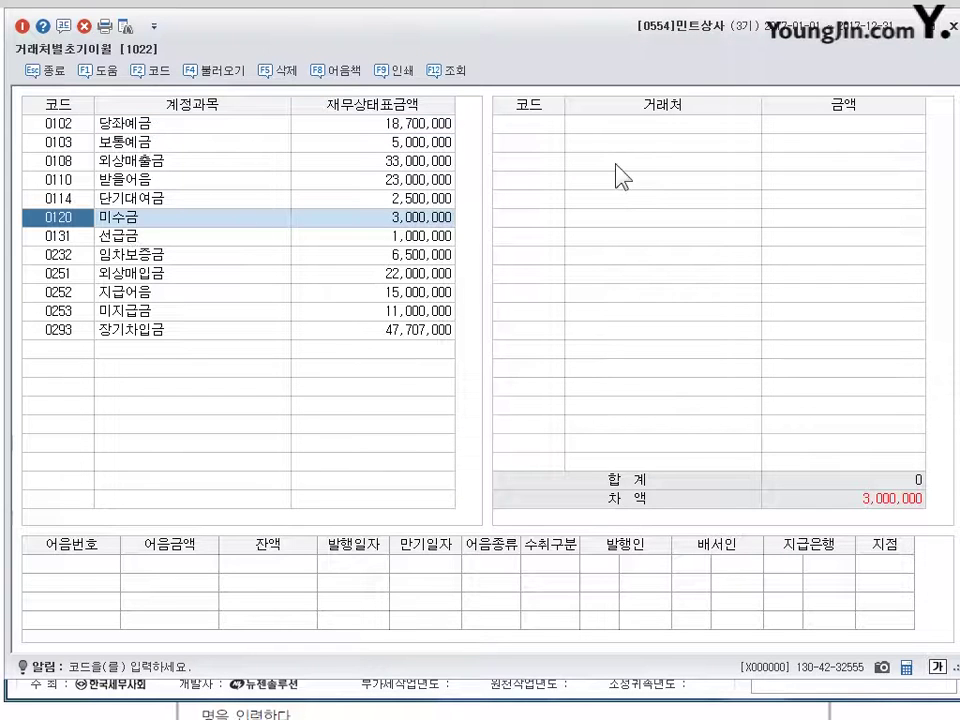
{"action": "left_click", "coordinate": [613, 126]}
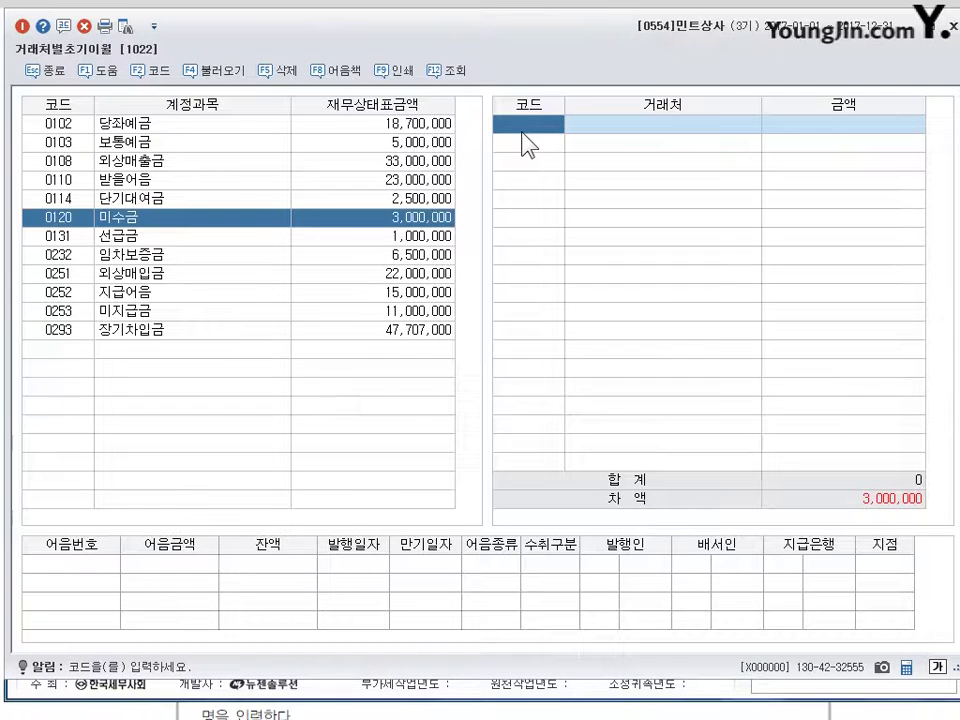
{"action": "key", "text": "F2"}
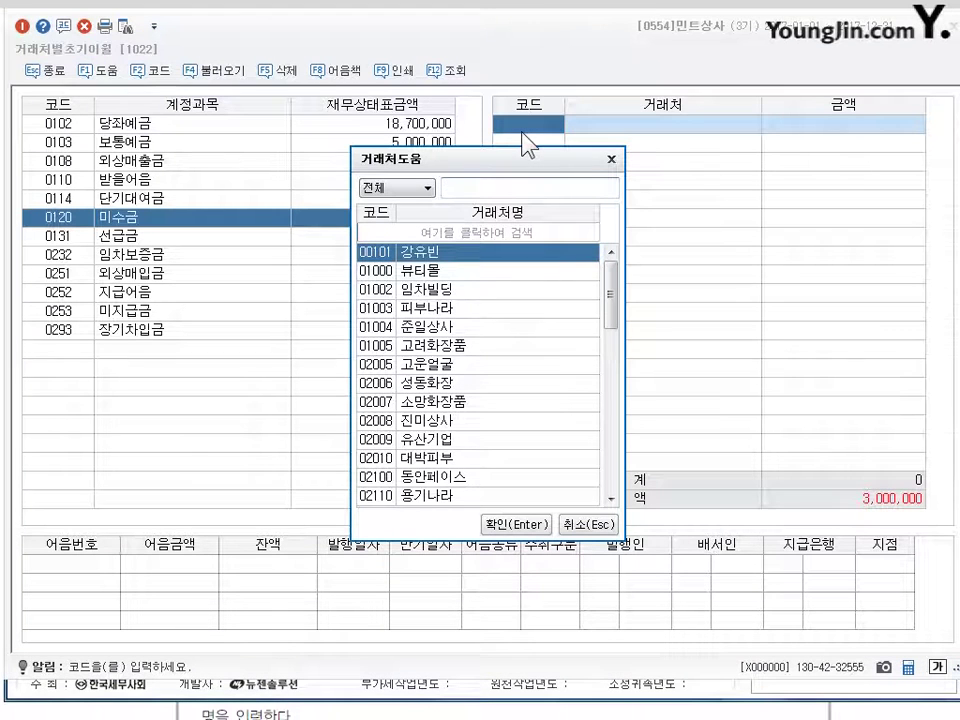
{"action": "type", "text": "ㅇ안정"}
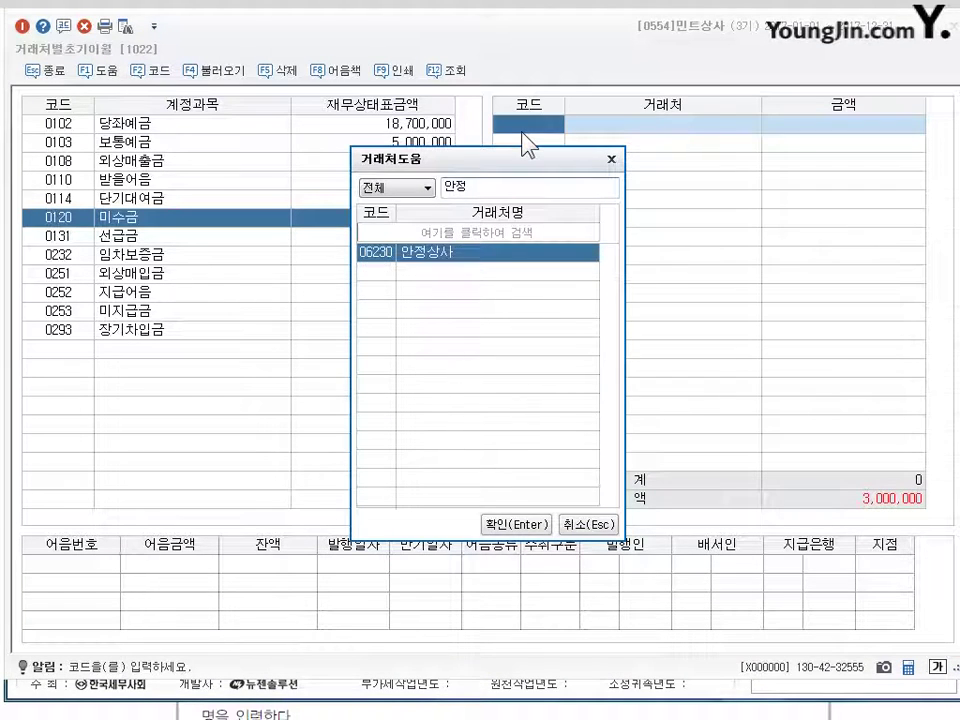
{"action": "key", "text": "Return"}
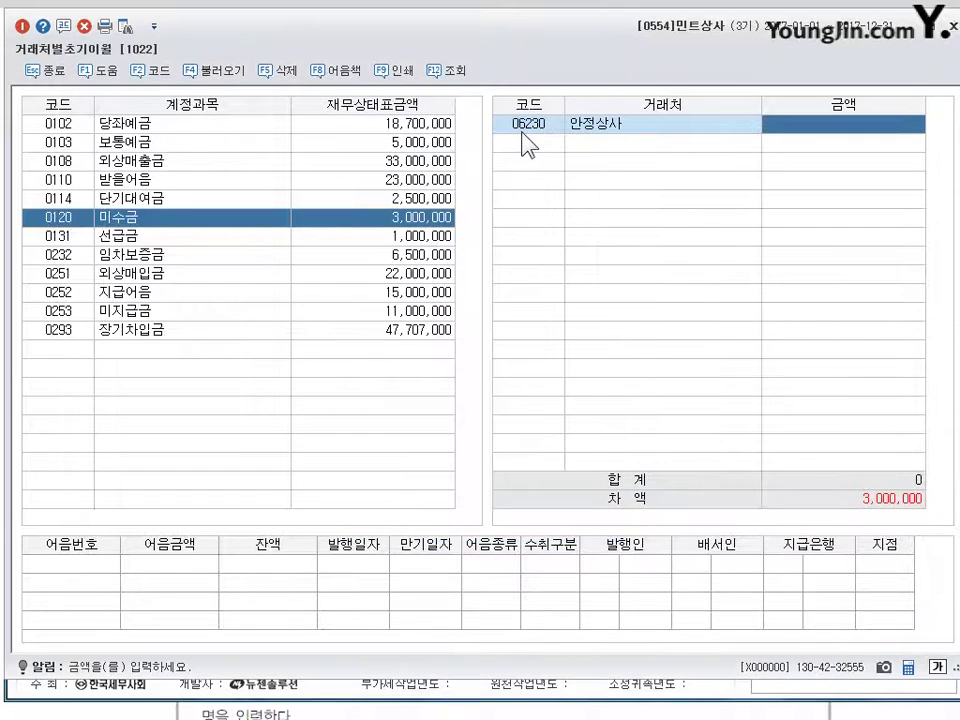
{"action": "type", "text": "3000000"}
{"action": "key", "text": "Return"}
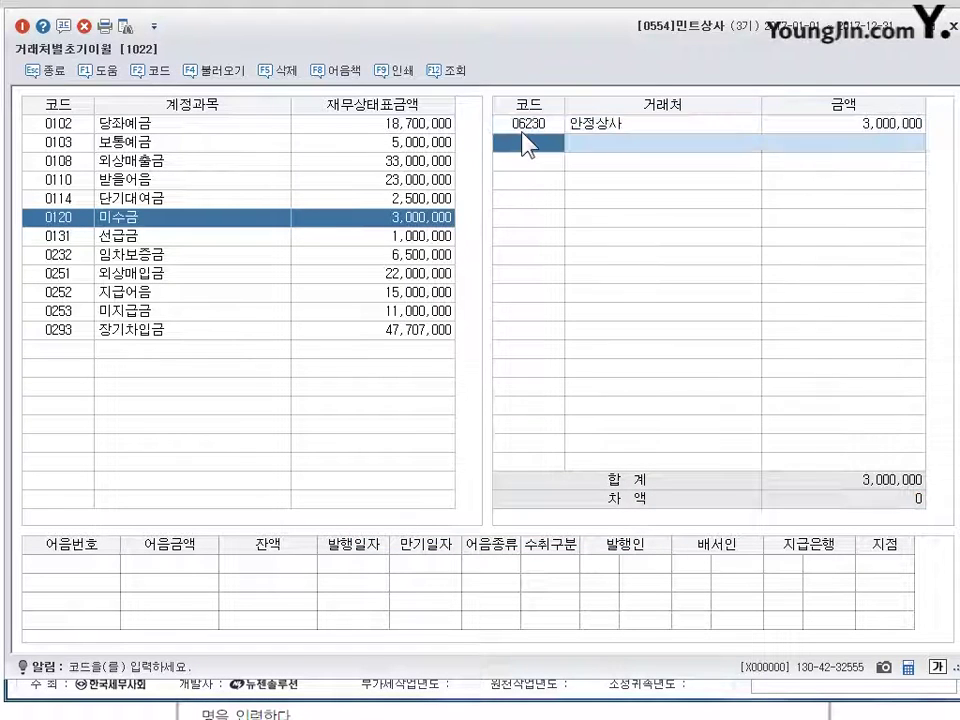
Change 수아상사's 0253 미지급금 balance to 10,000,000, close the screen, and scroll the textbook to problem 04
{"action": "left_click", "coordinate": [193, 312]}
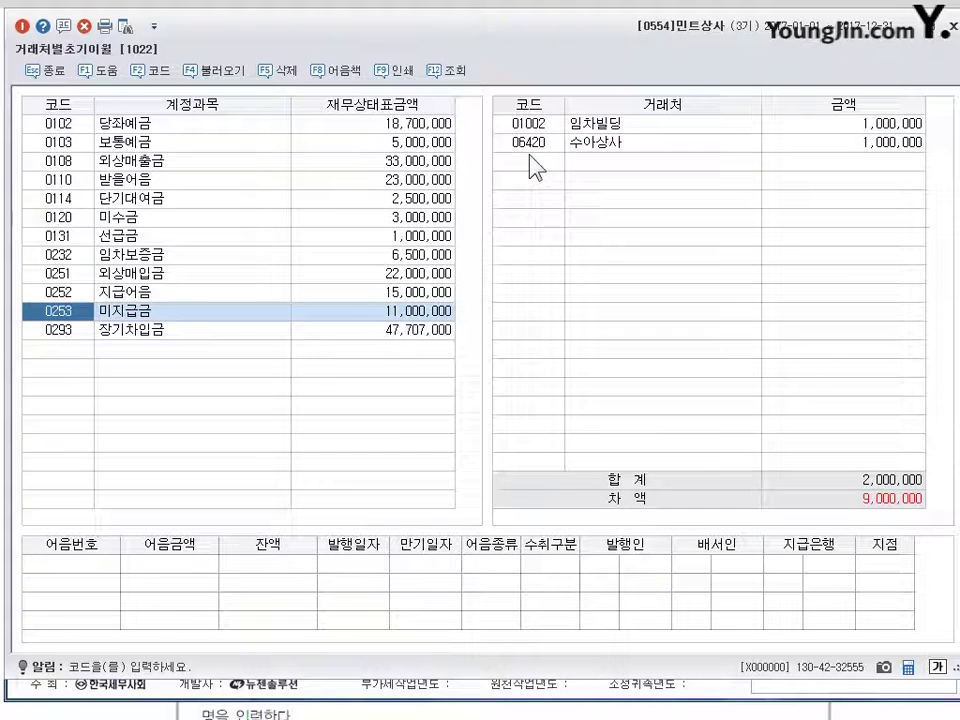
{"action": "left_click", "coordinate": [889, 148]}
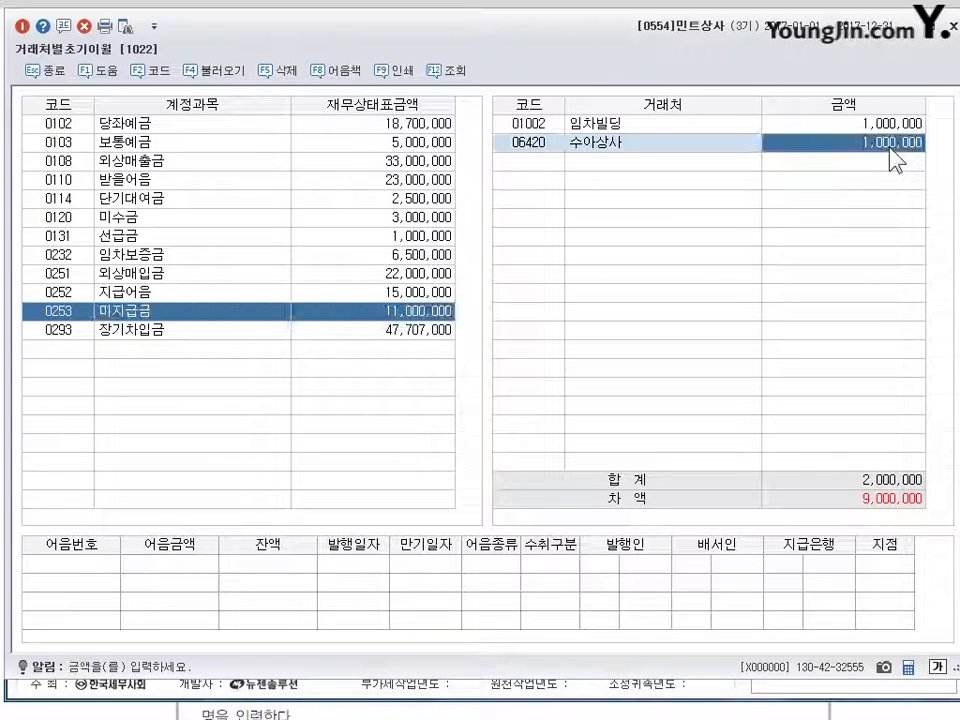
{"action": "type", "text": "10000000"}
{"action": "key", "text": "Return"}
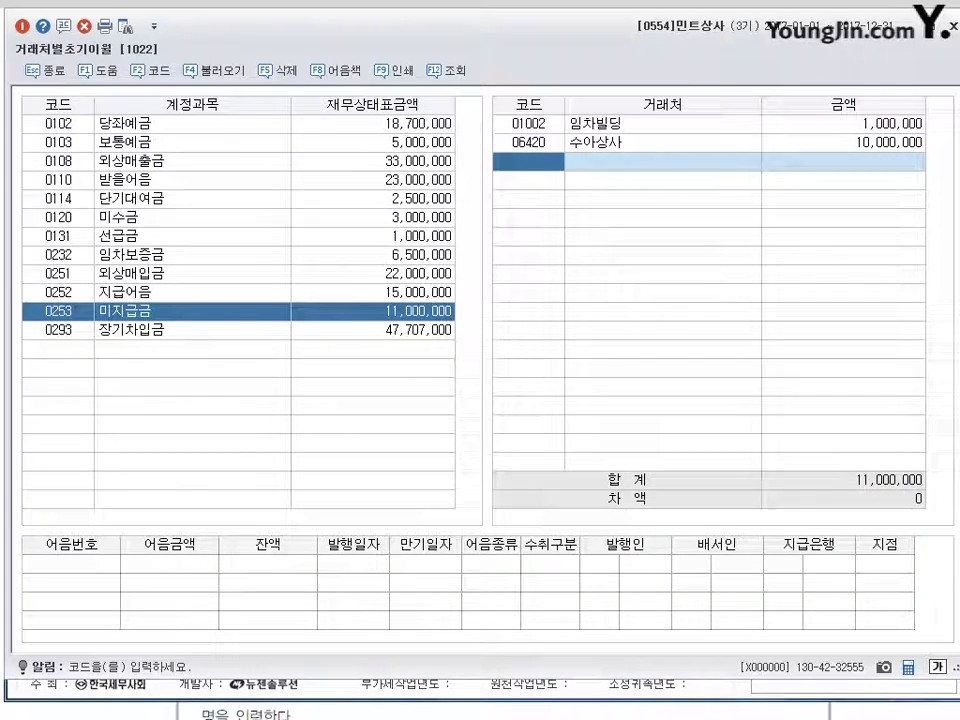
{"action": "left_click", "coordinate": [953, 26]}
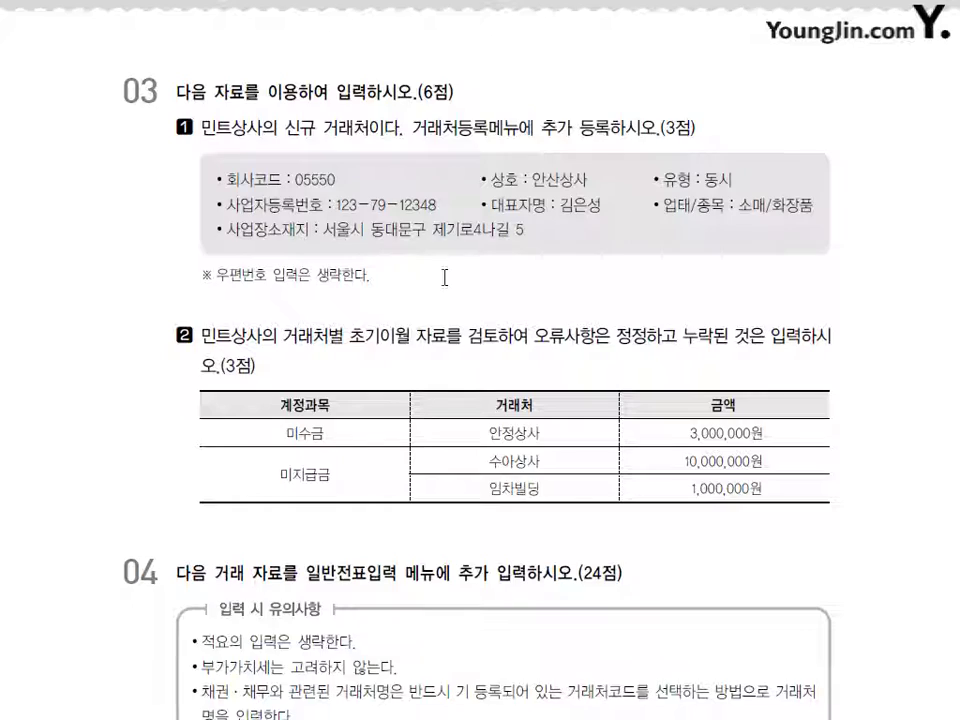
{"action": "scroll", "coordinate": [430, 447], "scroll_direction": "down", "scroll_amount": 7}
{"action": "scroll", "coordinate": [430, 447], "scroll_direction": "up", "scroll_amount": 5}
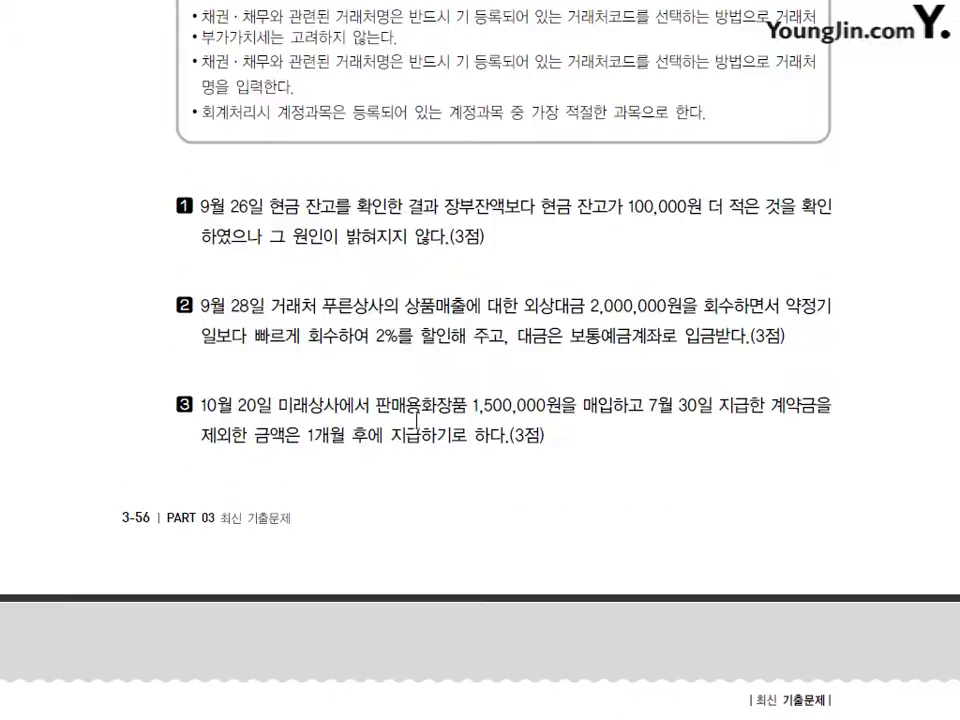
{"action": "scroll", "coordinate": [417, 422], "scroll_direction": "down", "scroll_amount": 3}
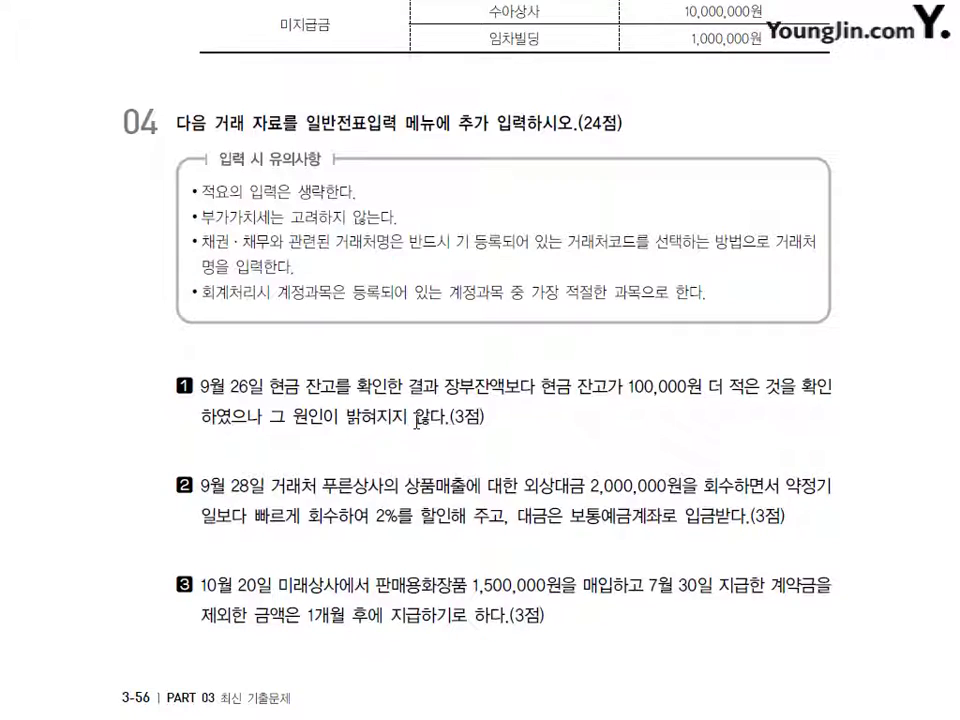